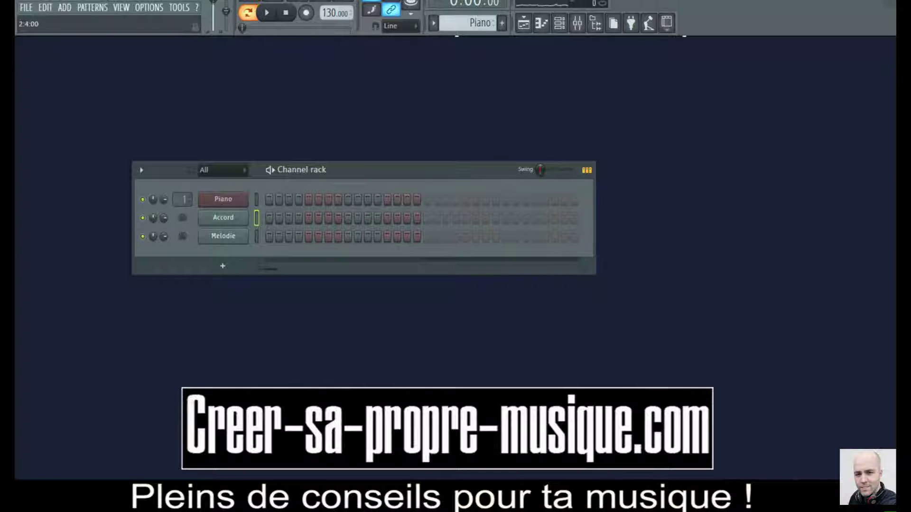
# Move the Channel rack slightly lower, select the Accord channel and open its piano roll
pyautogui.rightClick(846, 2)
pyautogui.click(840, 4)
pyautogui.moveTo(406, 166); pyautogui.dragTo(426, 199)
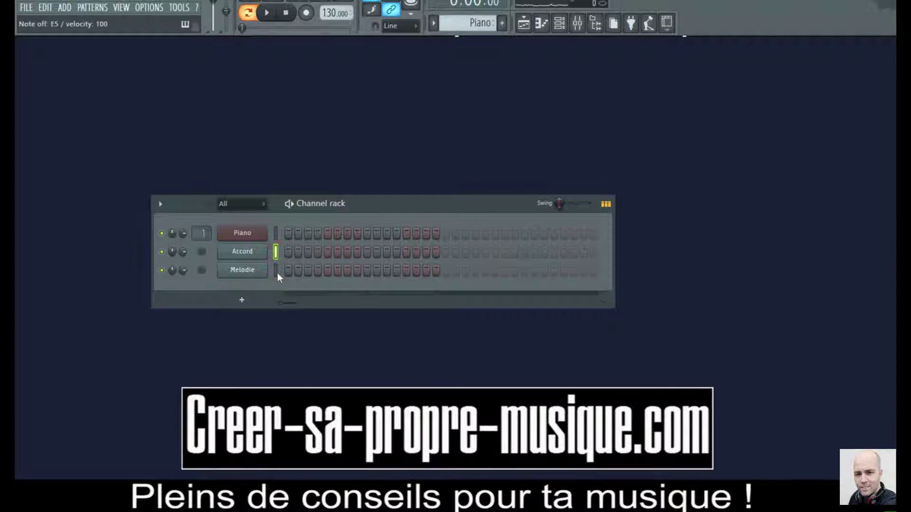
pyautogui.click(275, 252)
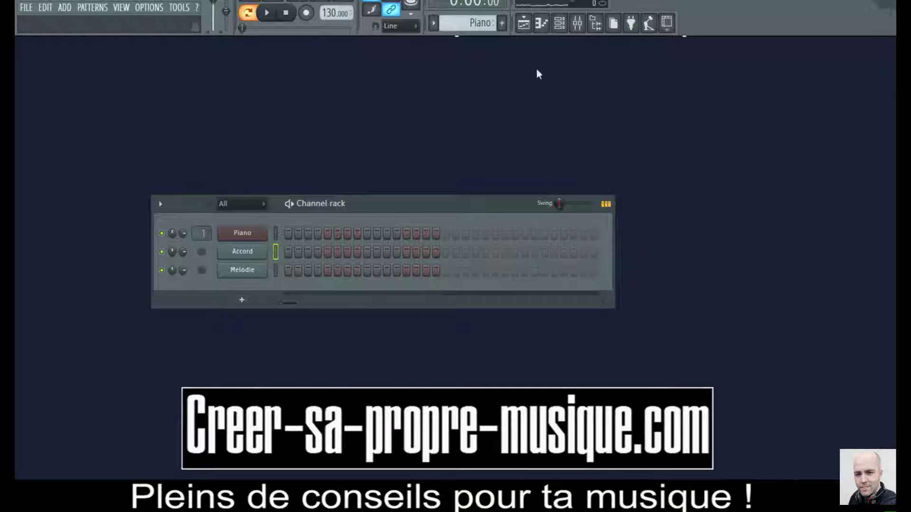
pyautogui.click(562, 29)
pyautogui.click(562, 29)
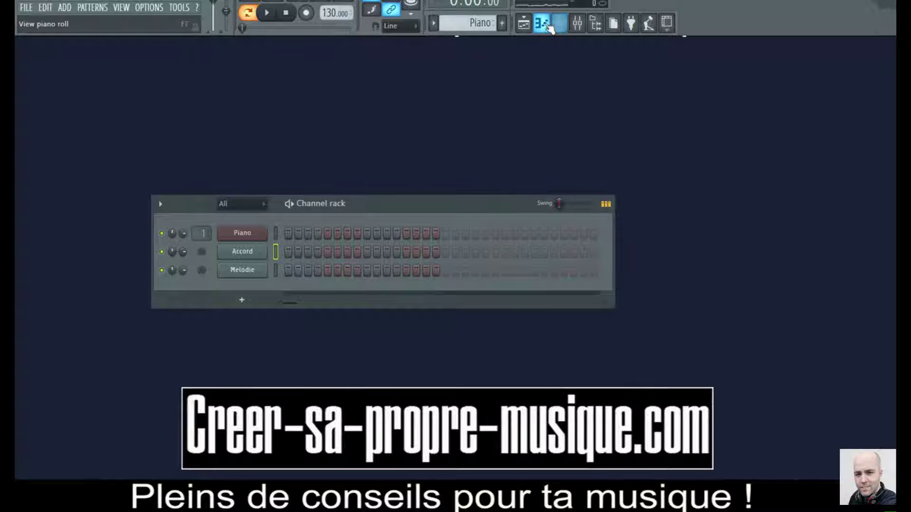
pyautogui.click(547, 27)
pyautogui.scroll(-5, 160, 322)
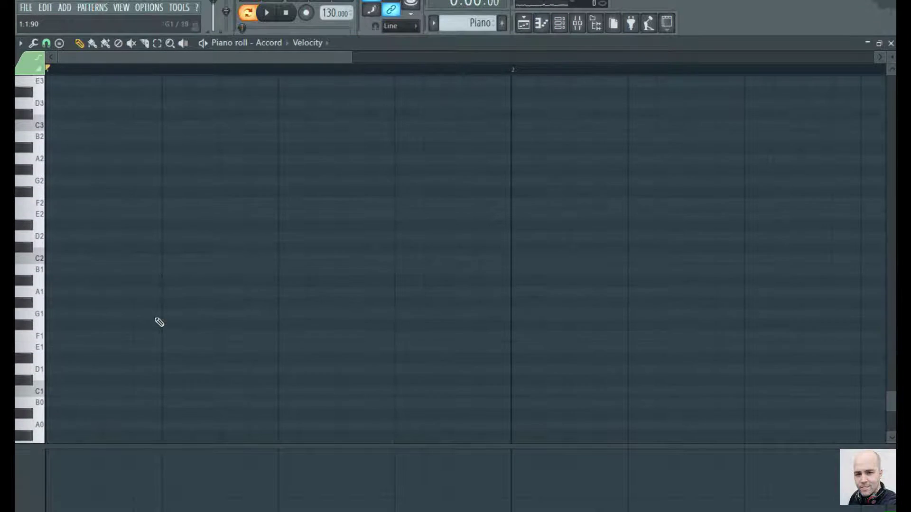
# Enter one-bar chords in the Accord piano roll: E4-G4-B4, D4-F#4-A4, B3-D4-F#4 and C4-D#4-G4 across bars 1 to 4
pyautogui.moveTo(70, 327)
pyautogui.mouseDown()
pyautogui.moveTo(40, 166)
pyautogui.moveTo(48, 147)
pyautogui.mouseUp()
pyautogui.scroll(3, 180, 241)
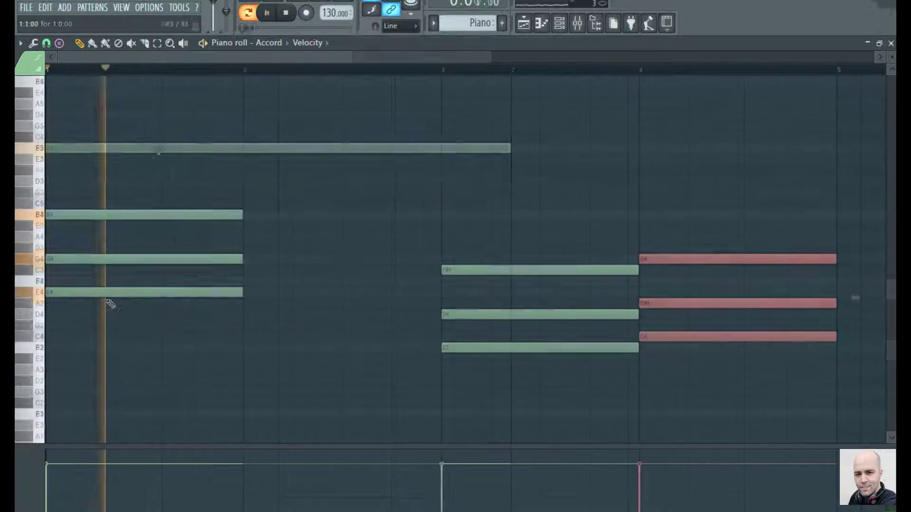
# Try an E major chord (E4, G#4, B4) in bar 1, undo it and replay the original progression
pyautogui.rightClick(68, 292)
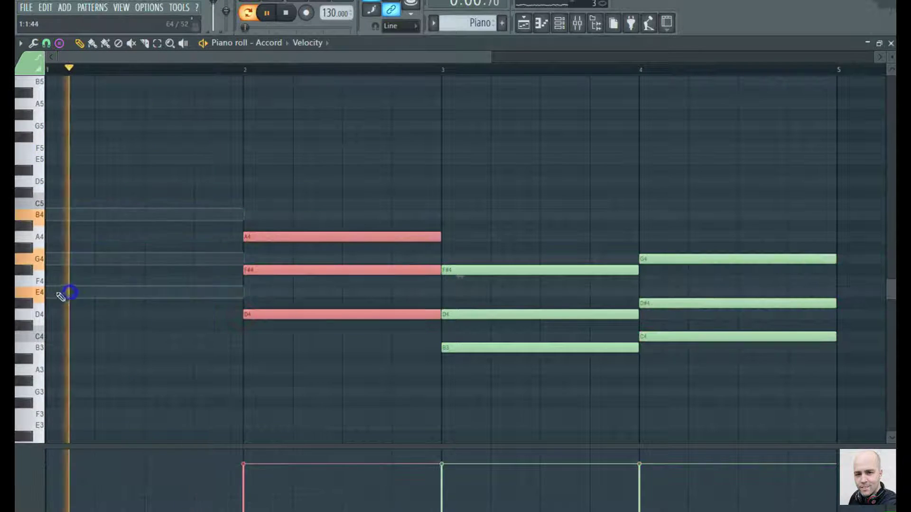
pyautogui.click(49, 293)
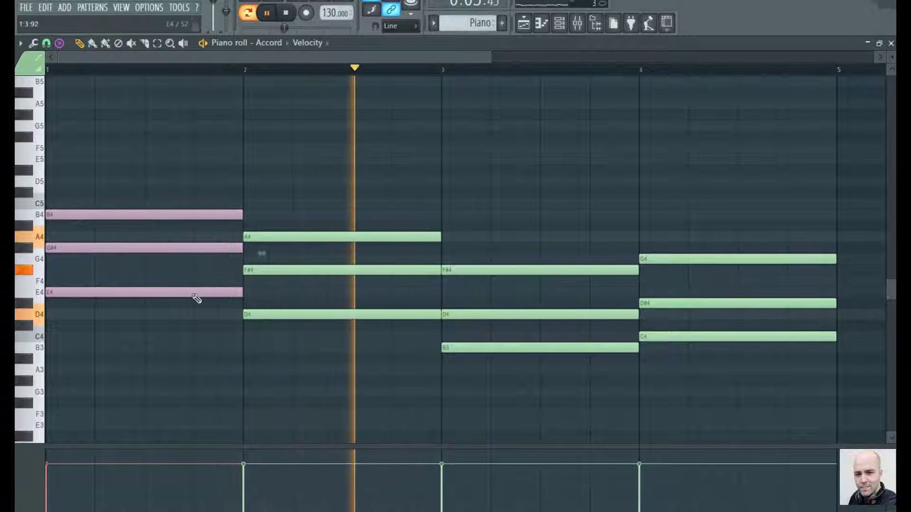
pyautogui.hotkey('ctrl', 'alt', 'z')
pyautogui.hotkey('ctrl', 'alt', 'z')
pyautogui.press('space')
pyautogui.press('space')
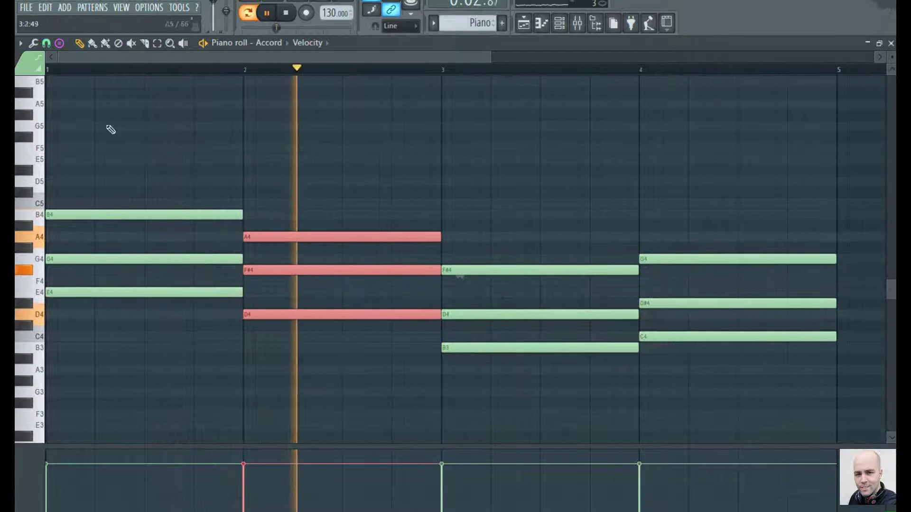
# Try the whole progression one octave lower, move it back up, and delete a stray chord placed in bar 3
pyautogui.hotkey('ctrl', 'a')
pyautogui.hotkey('ctrl', 'Down')
pyautogui.scroll(-6, 417, 217)
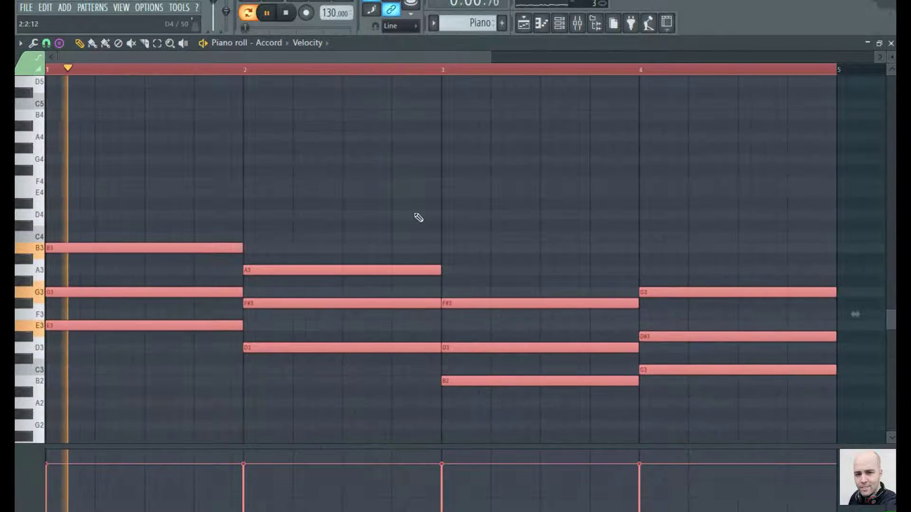
pyautogui.scroll(3, 559, 224)
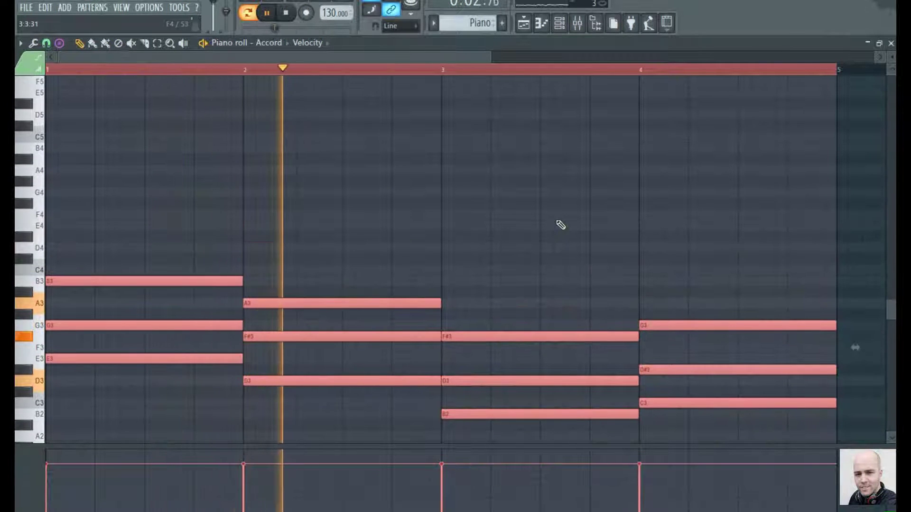
pyautogui.hotkey('ctrl', 'Up')
pyautogui.scroll(4, 586, 296)
pyautogui.click(532, 191)
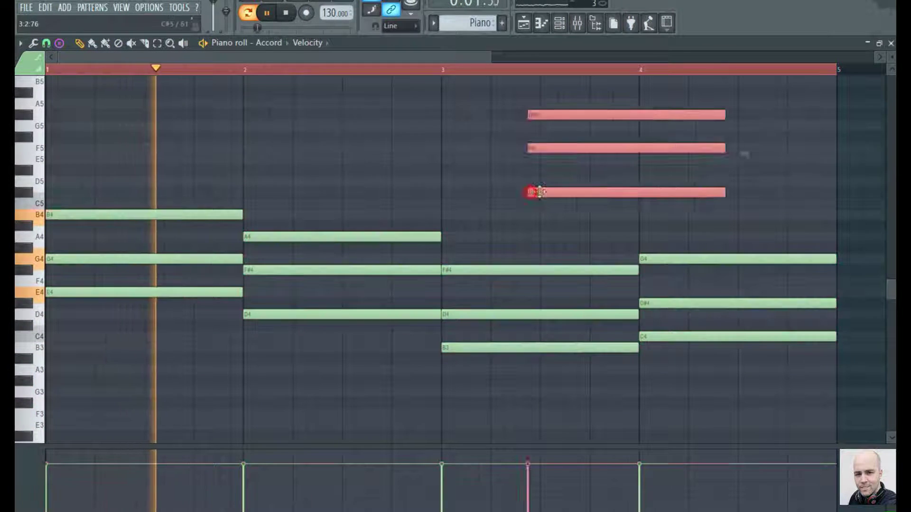
pyautogui.rightClick(533, 191)
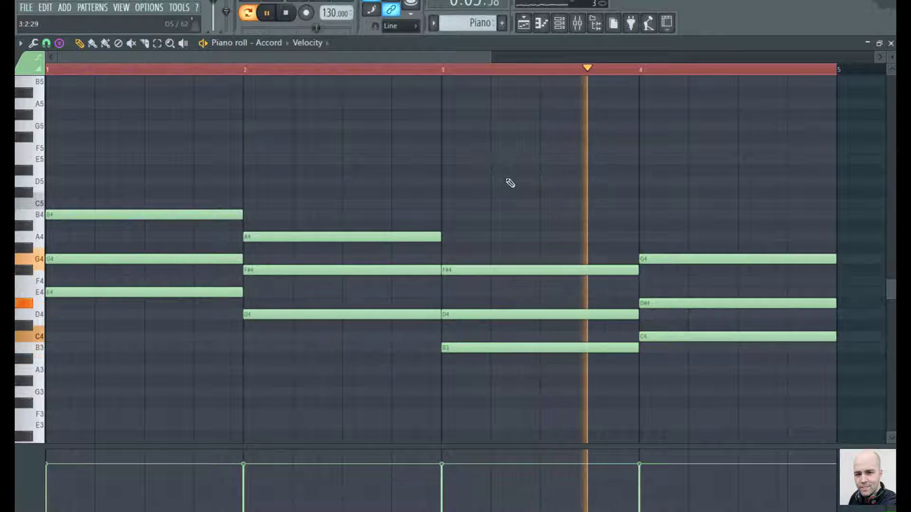
# Replace the chord in bar 4 with a C major chord (C4, E4, G4) and play the progression
pyautogui.press('space')
pyautogui.rightClick(643, 340)
pyautogui.hotkey('ctrl', 'v')
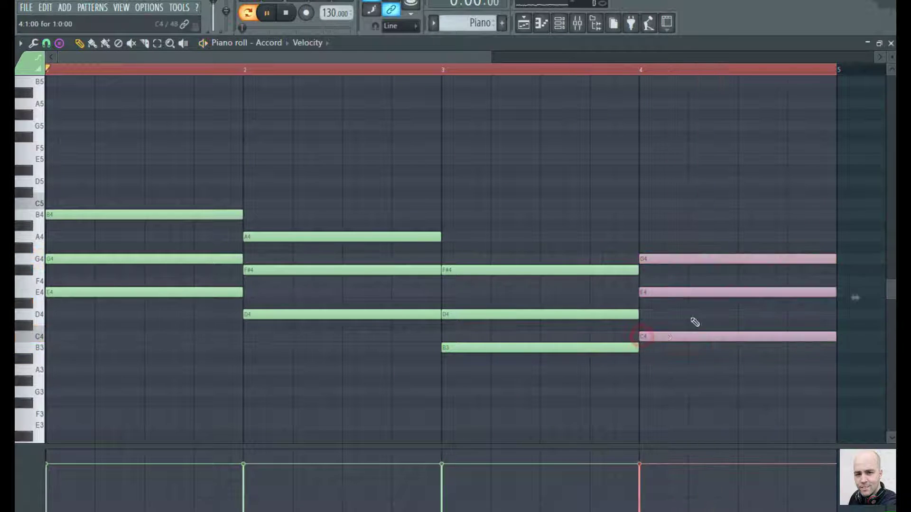
pyautogui.press('space')
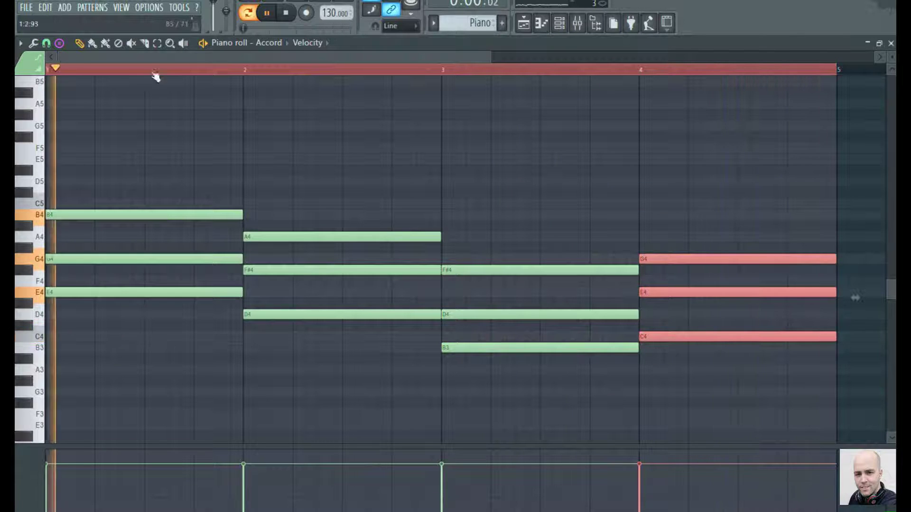
# Clear the piano roll's time selection, close the piano roll and stop playback
pyautogui.click(158, 44)
pyautogui.click(168, 71)
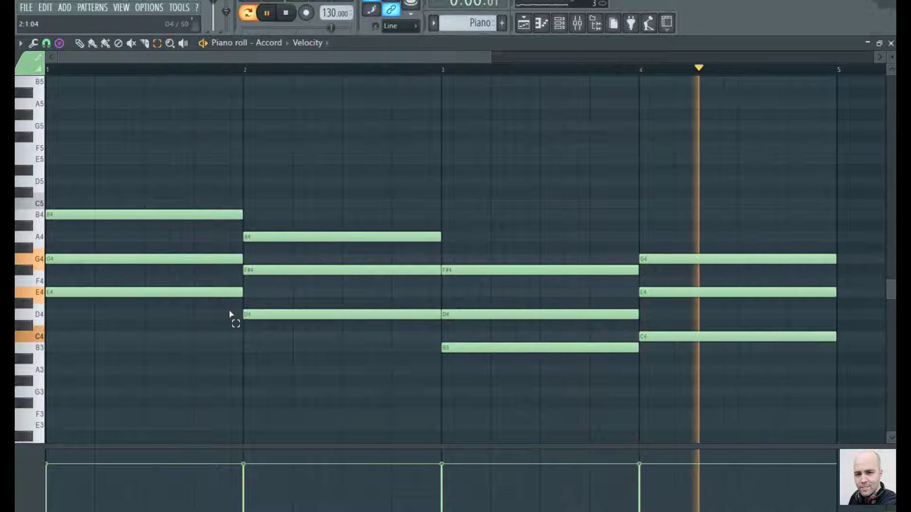
pyautogui.scroll(2, 223, 310)
pyautogui.press('space')
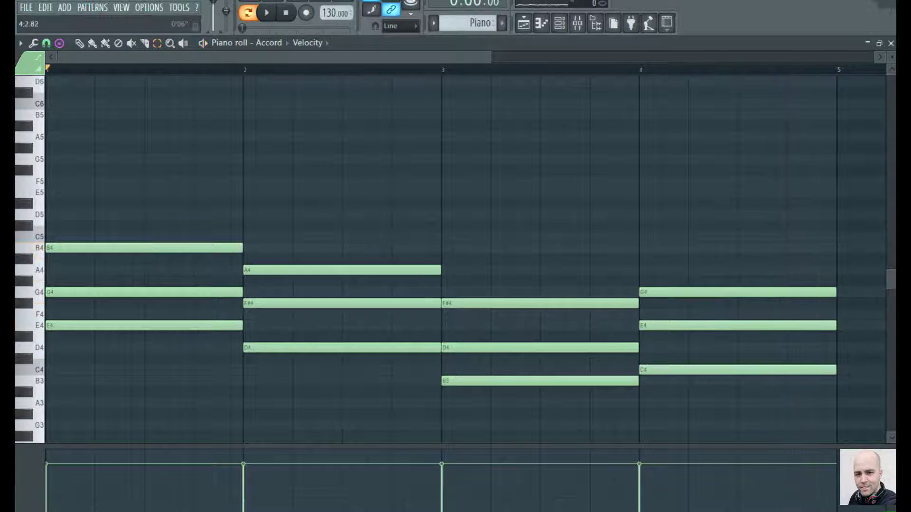
pyautogui.click(890, 43)
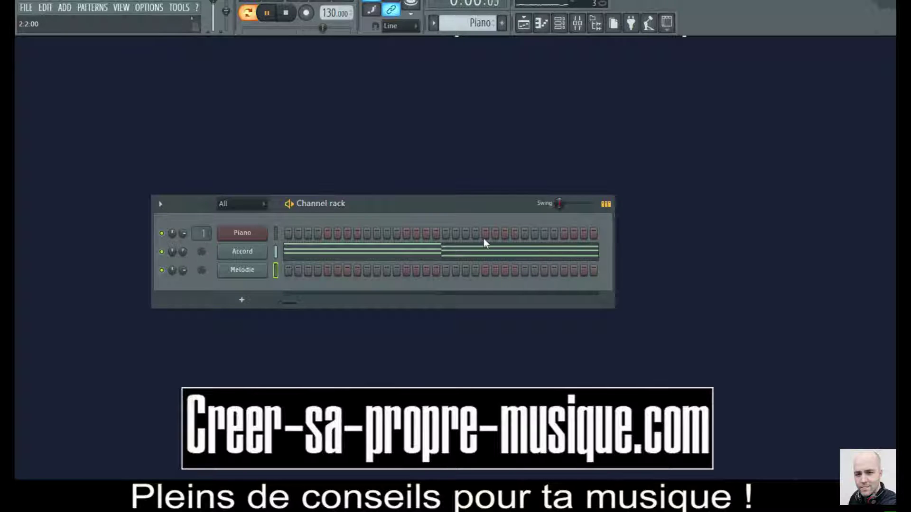
pyautogui.press('space')
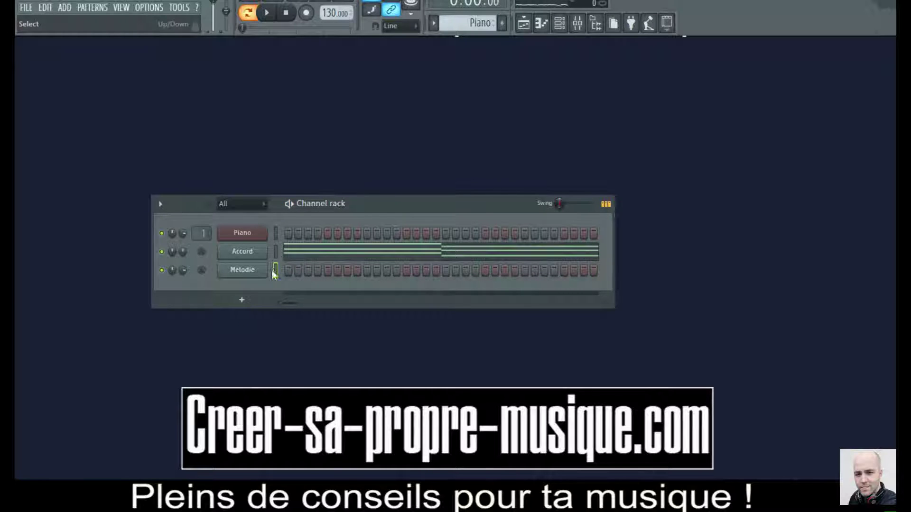
# Shorten the Accord channel's bar 1 chord to half a bar and stamp a minor chord in the freed half
pyautogui.click(307, 258)
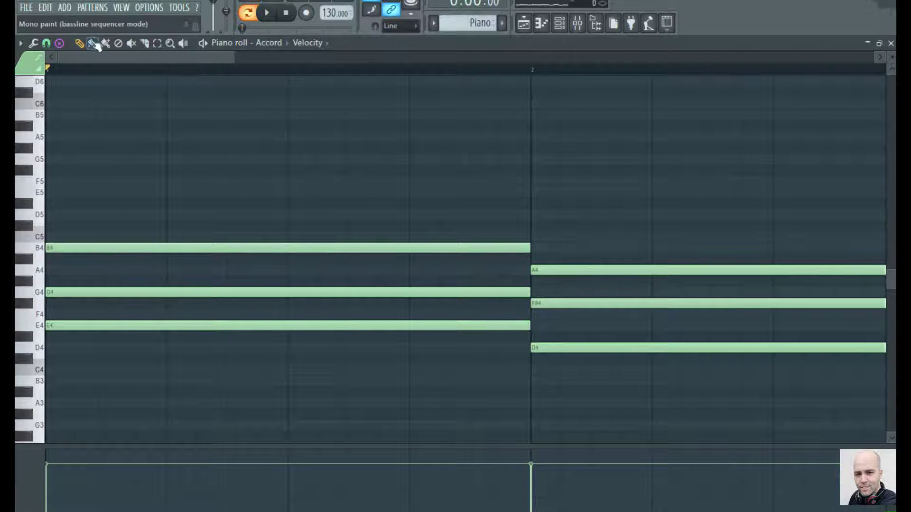
pyautogui.moveTo(530, 249); pyautogui.dragTo(260, 261)
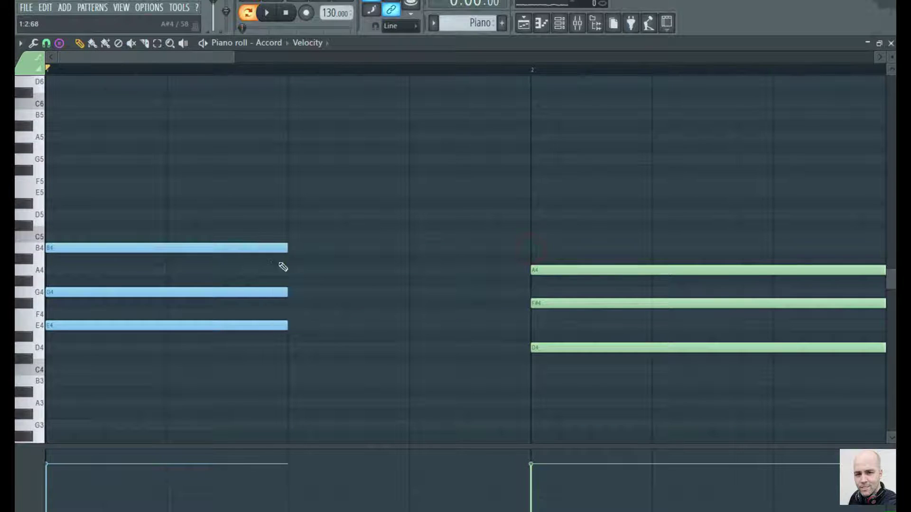
pyautogui.click(58, 43)
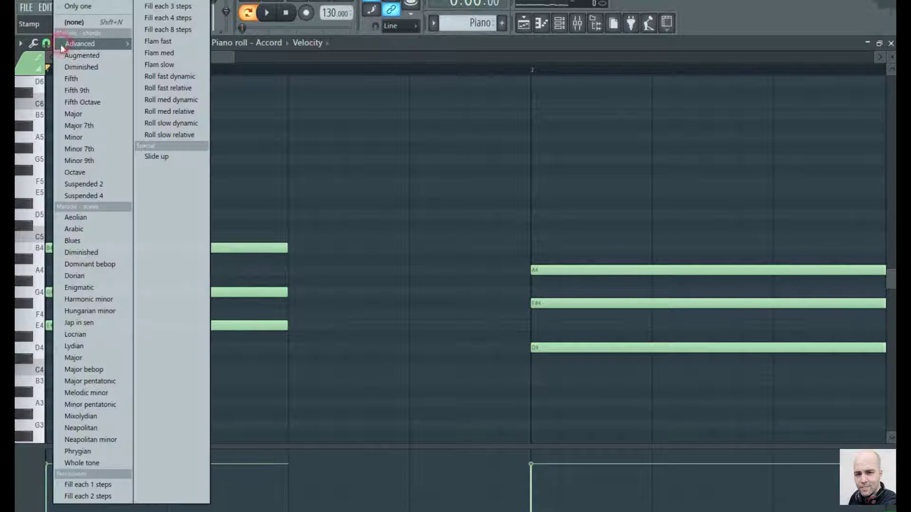
pyautogui.click(81, 137)
pyautogui.click(294, 326)
pyautogui.rightClick(347, 340)
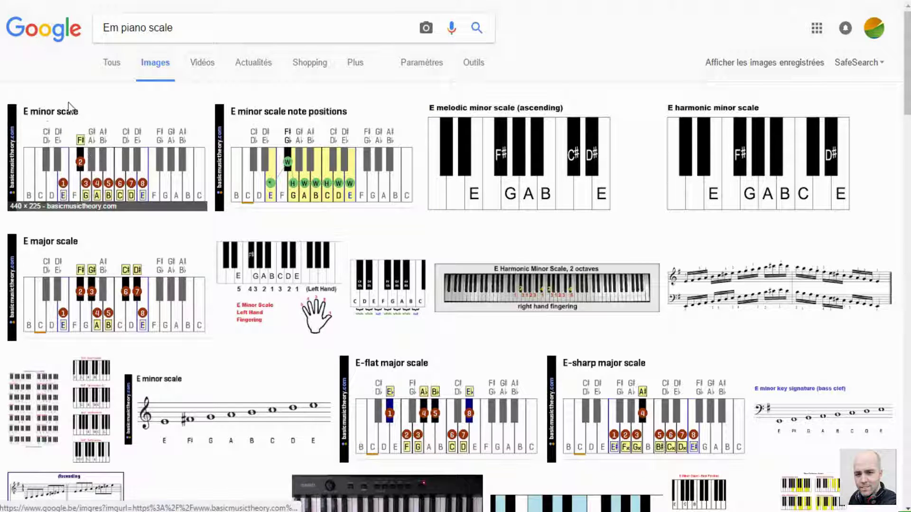
# Open the E minor scale keyboard diagram from the "Em piano scale" Google image results as a full image
pyautogui.click(105, 170)
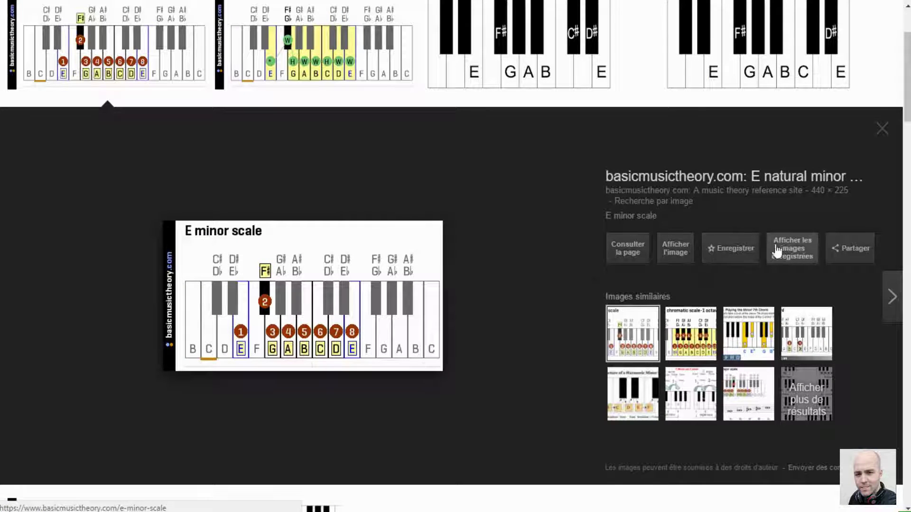
pyautogui.click(674, 247)
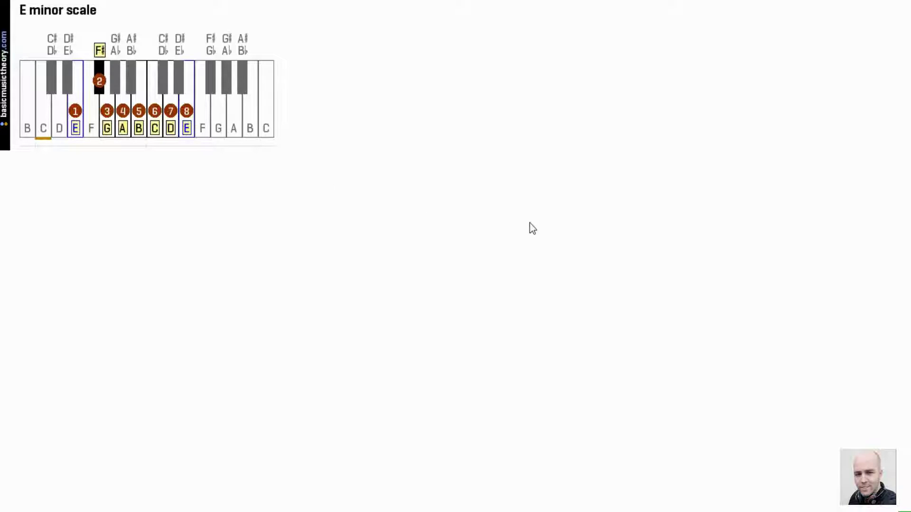
# Switch back to FL Studio's Melodie piano roll, enlarge the note grid and preview keys to locate E5
pyautogui.hotkey('alt', 'Tab')
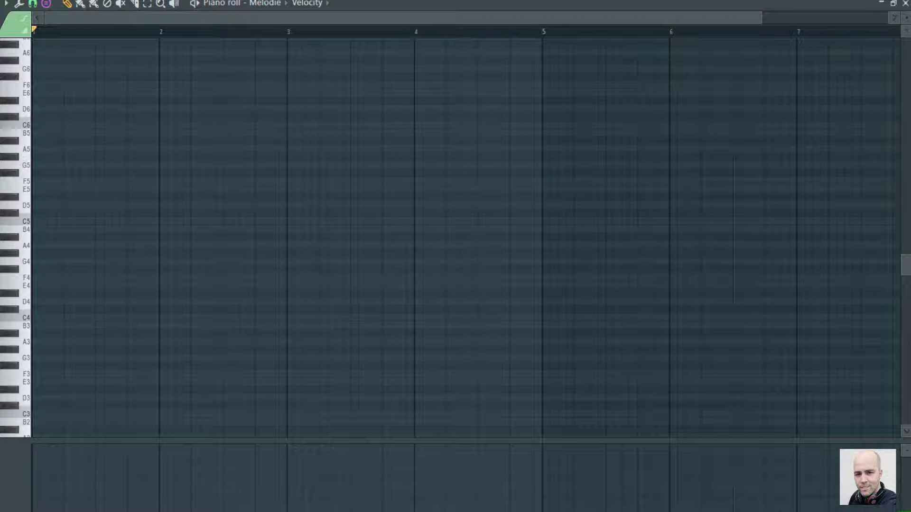
pyautogui.moveTo(906, 18); pyautogui.dragTo(905, 27)
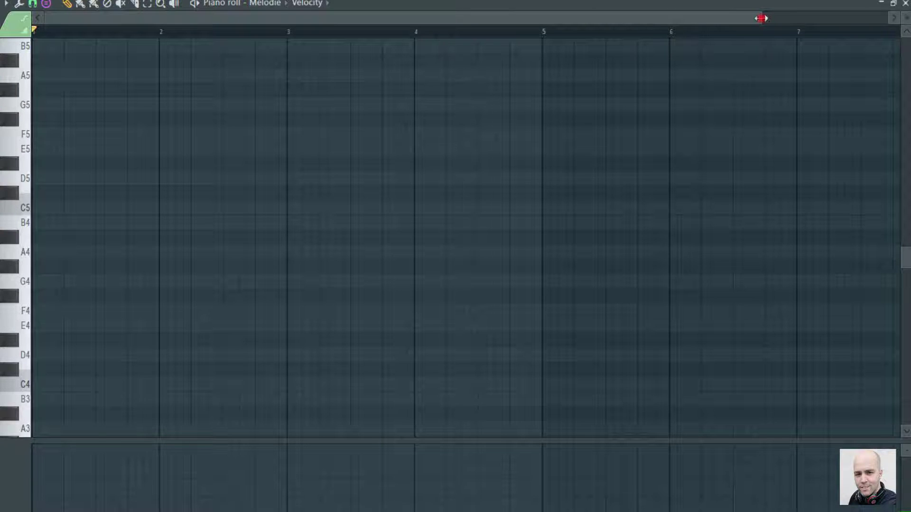
pyautogui.moveTo(760, 18); pyautogui.dragTo(697, 19)
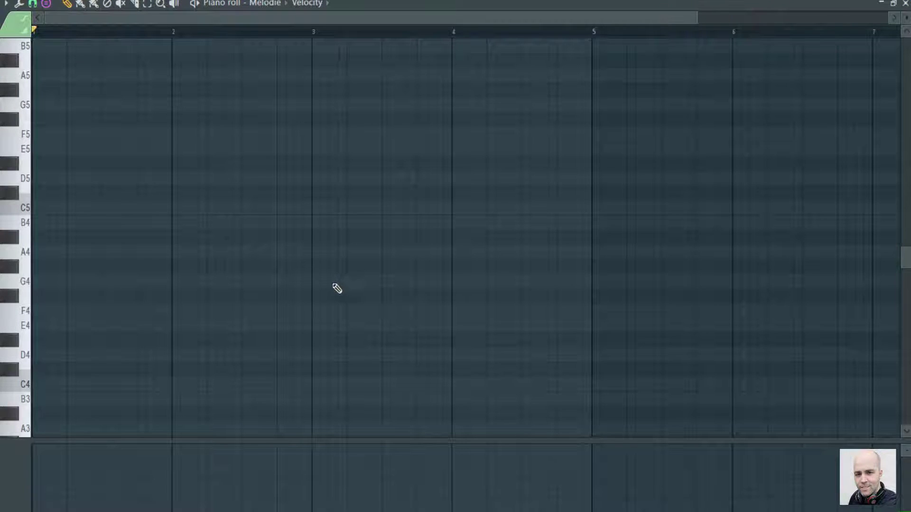
pyautogui.scroll(-3, 429, 311)
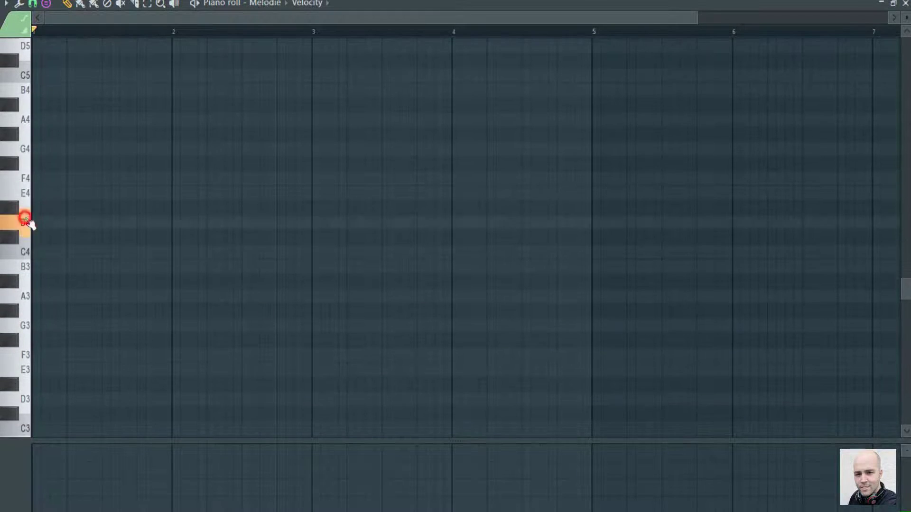
pyautogui.scroll(4, 24, 246)
pyautogui.click(12, 185)
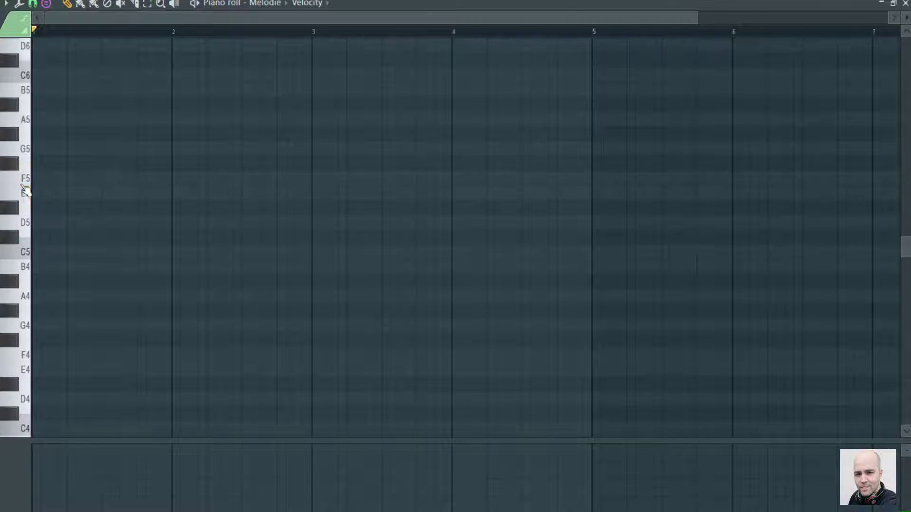
pyautogui.scroll(3, 26, 191)
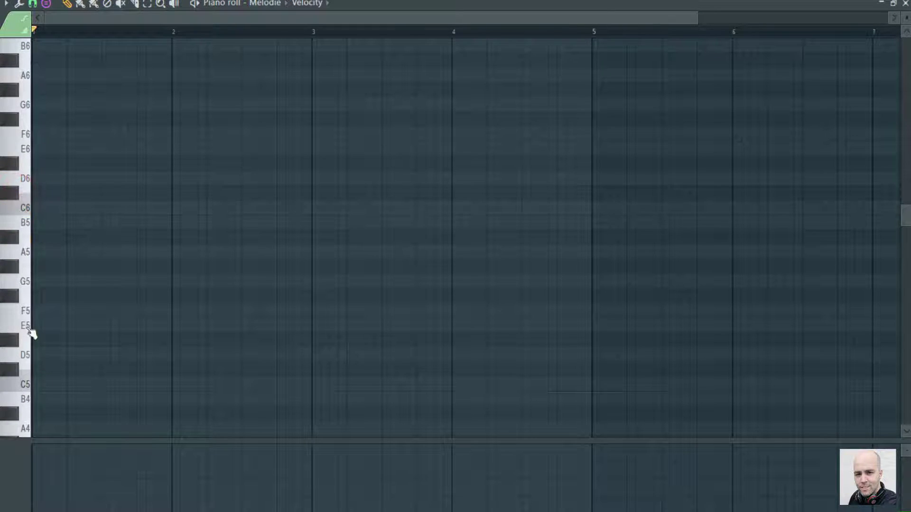
# Turn off the chord stamp and delete the E minor chord it placed in the Melodie piano roll
pyautogui.click(81, 328)
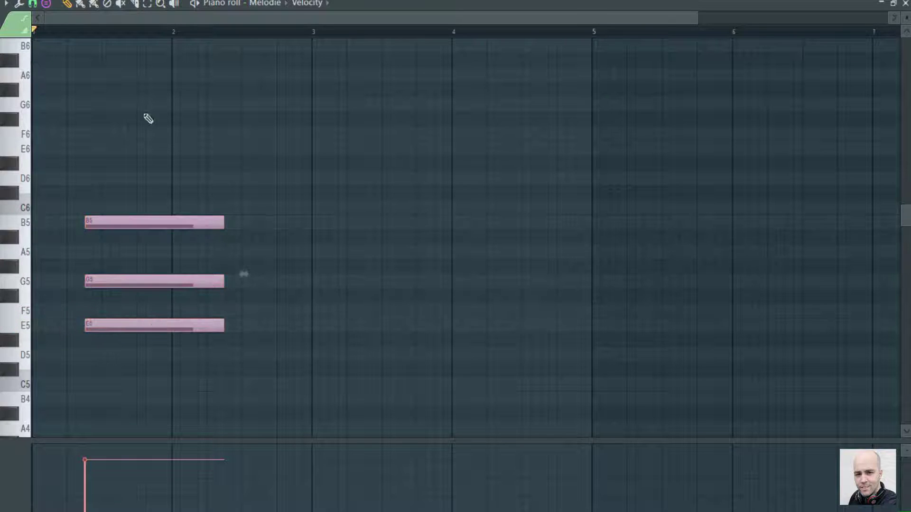
pyautogui.click(46, 4)
pyautogui.press('Escape')
pyautogui.rightClick(153, 220)
# Stack one-bar notes of the E minor scale in bar 2: E5, F#5, G5, A5, B5, C6, D6 and E6
pyautogui.click(111, 327)
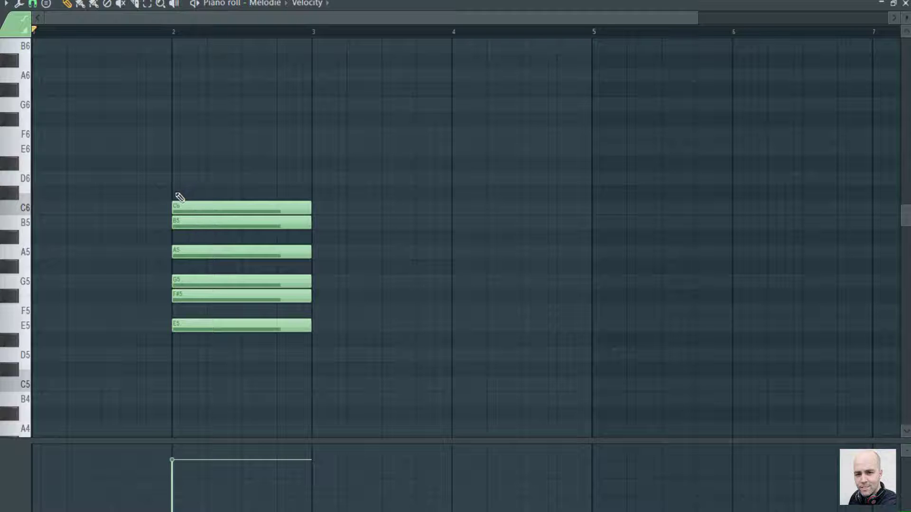
pyautogui.click(175, 179)
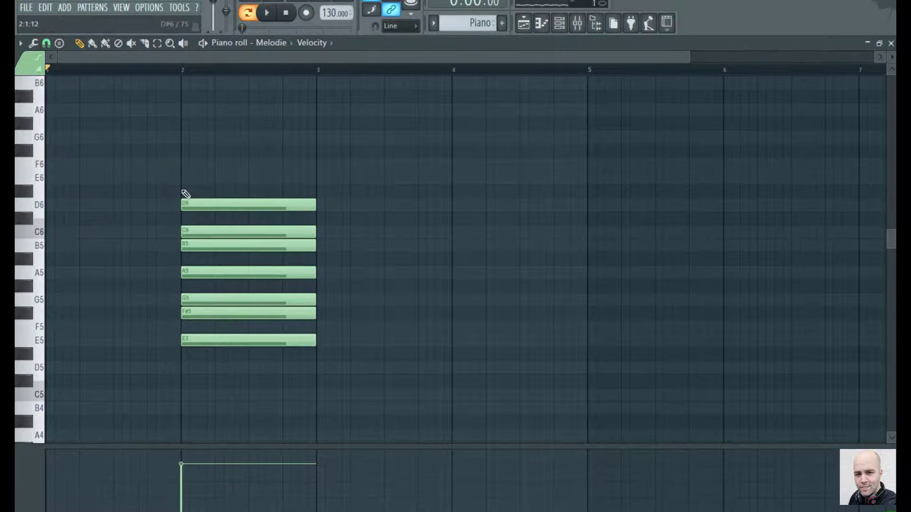
pyautogui.click(185, 181)
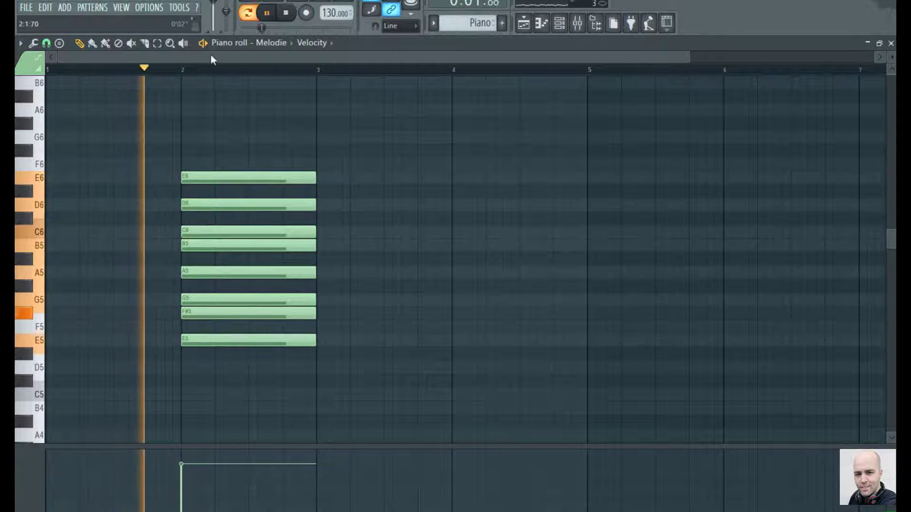
# Stop playback, select all eight E minor scale notes, move them from bar 2 to bar 5 and shorten them to under half a bar
pyautogui.press('space')
pyautogui.moveTo(220, 158); pyautogui.dragTo(255, 326)
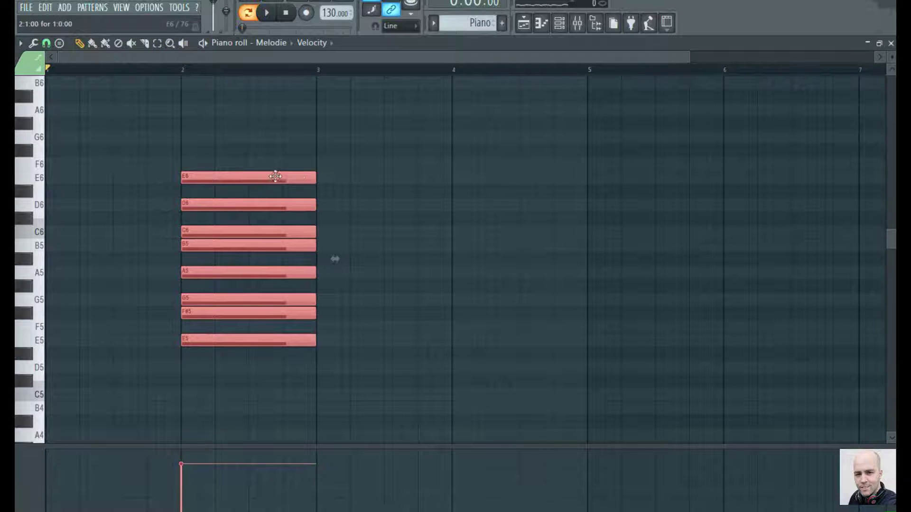
pyautogui.moveTo(275, 177); pyautogui.dragTo(655, 204)
pyautogui.scroll(2, 817, 257)
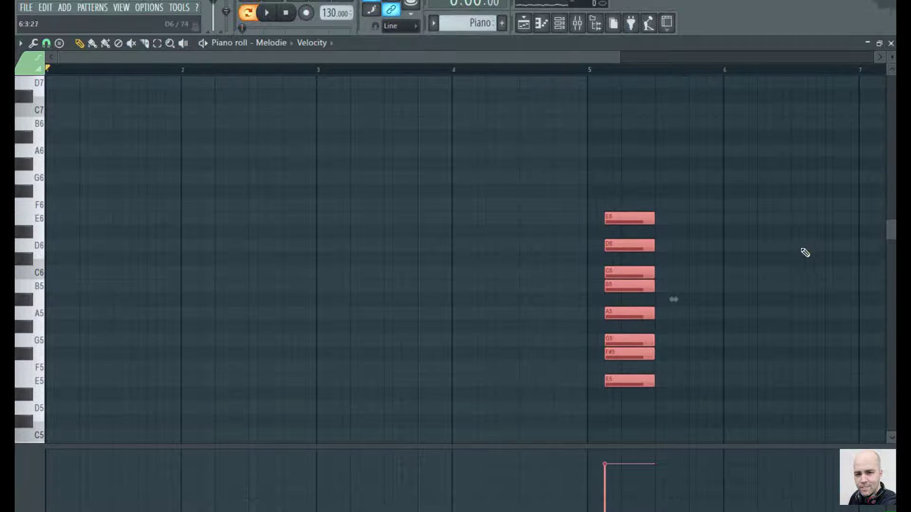
# Duplicate the scale stack one octave higher so the guide spans E5 to E7
pyautogui.moveTo(638, 383); pyautogui.dragTo(638, 219)
pyautogui.click(728, 223)
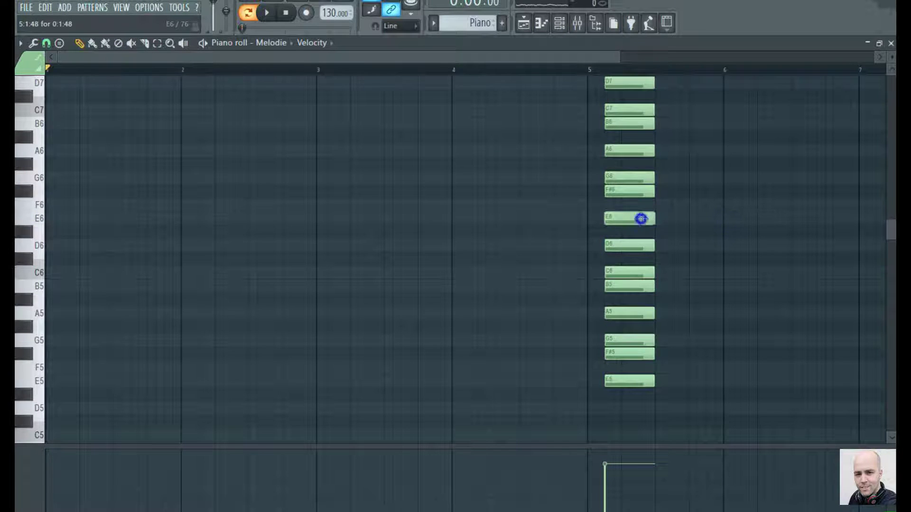
pyautogui.scroll(1, 762, 264)
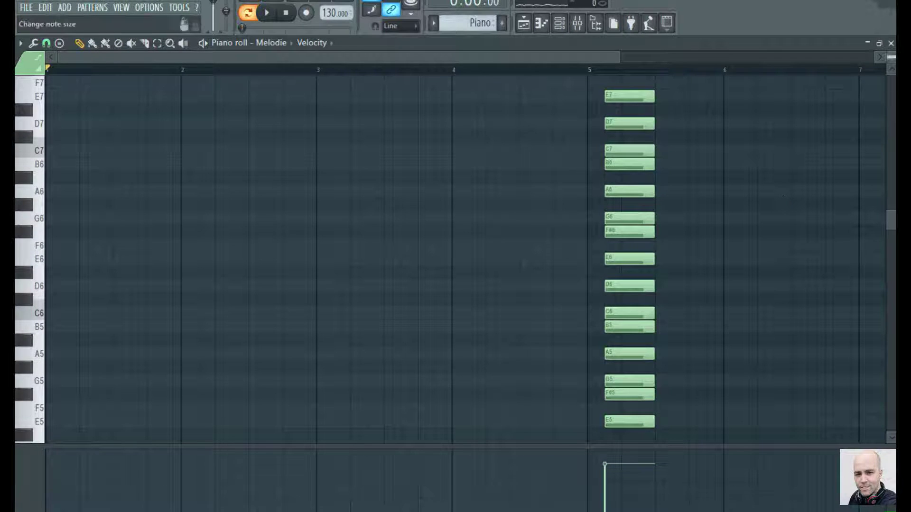
pyautogui.moveTo(890, 57); pyautogui.dragTo(891, 64)
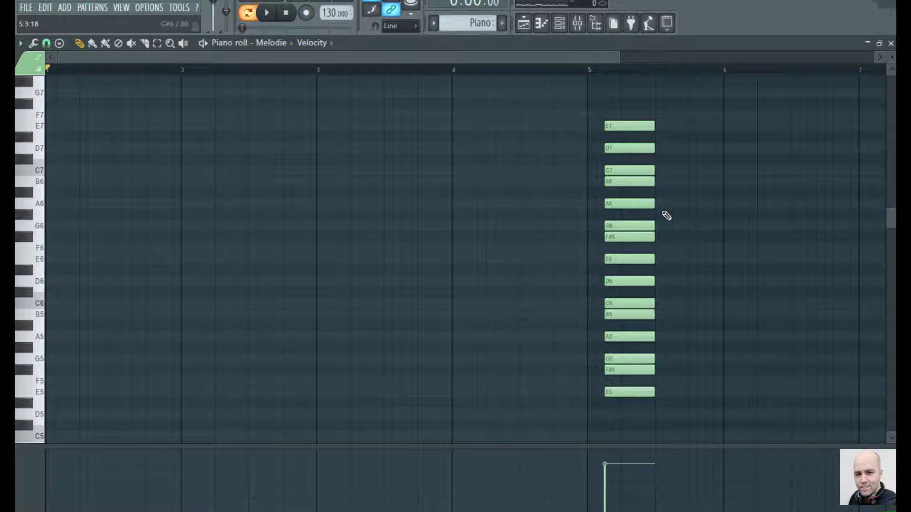
# Select the whole two-octave scale stack and move it to the start of bar 12, clear of the melody area
pyautogui.moveTo(619, 54); pyautogui.dragTo(875, 55)
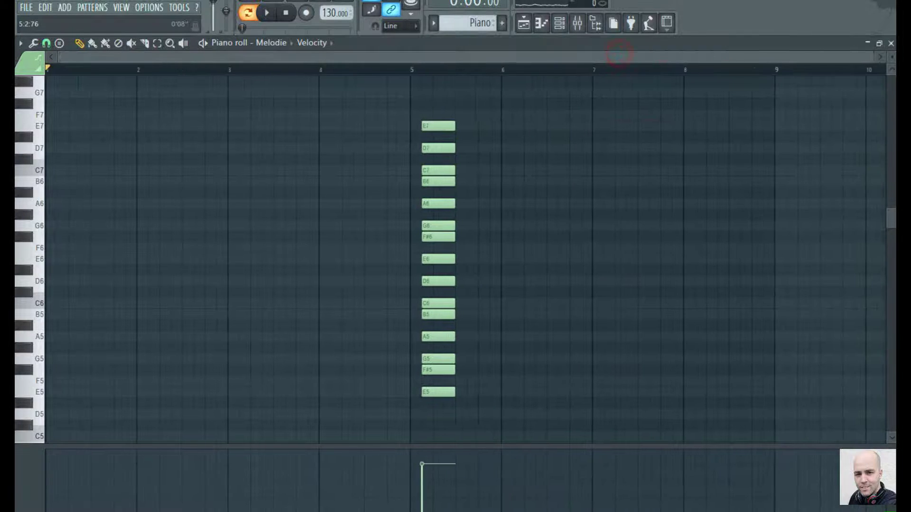
pyautogui.moveTo(374, 109); pyautogui.dragTo(496, 420)
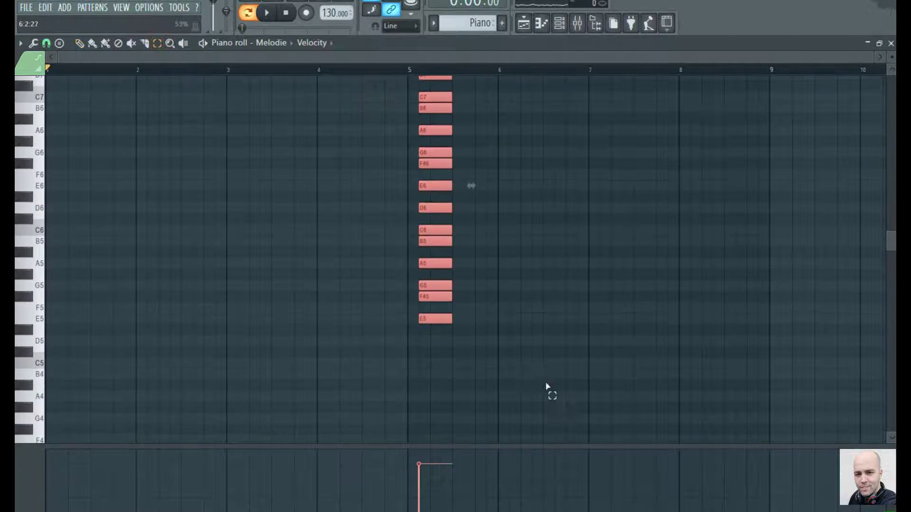
pyautogui.scroll(1, 690, 205)
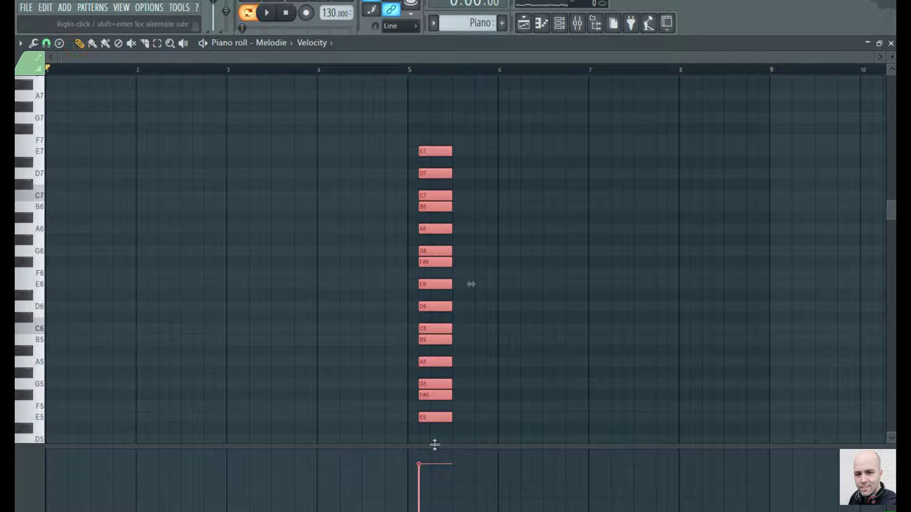
pyautogui.moveTo(434, 444); pyautogui.dragTo(785, 284)
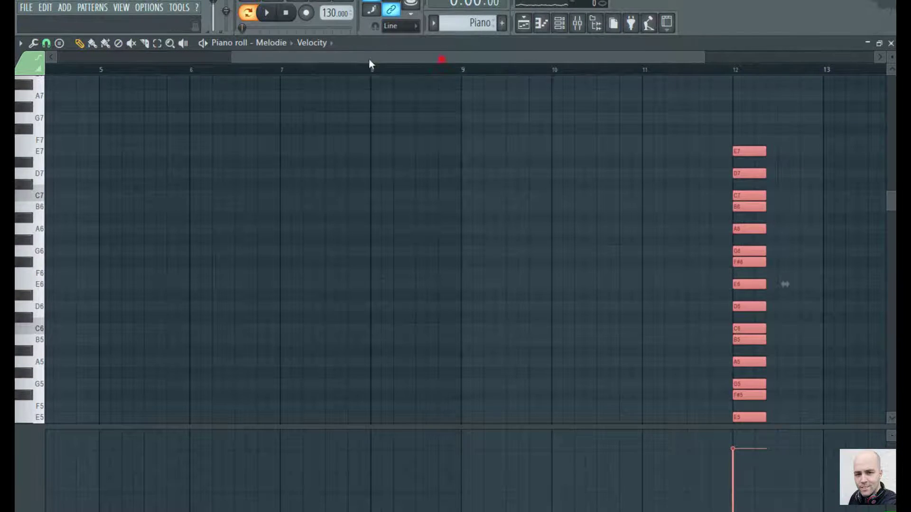
pyautogui.moveTo(441, 59); pyautogui.dragTo(266, 62)
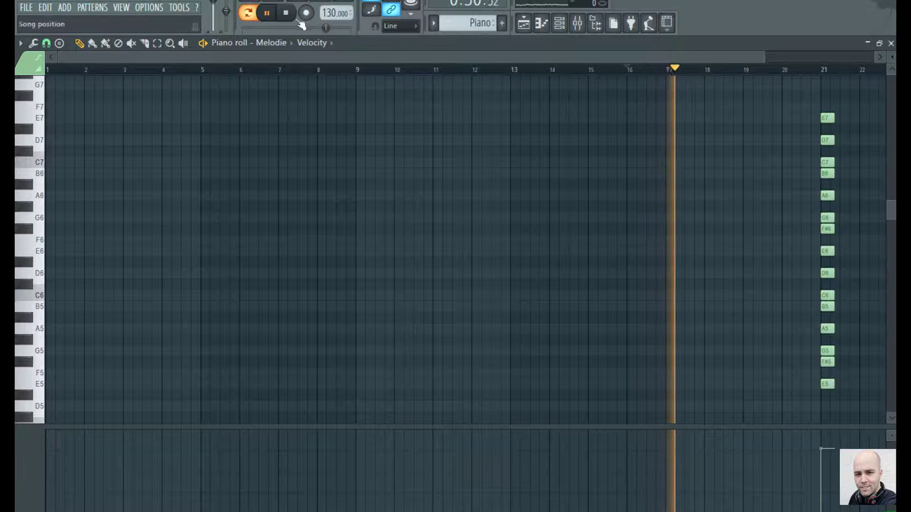
# Stop playback, check the melody's upper key rows against the scale guide, and move the off-scale A#6 note in bar 10 to C7
pyautogui.click(287, 12)
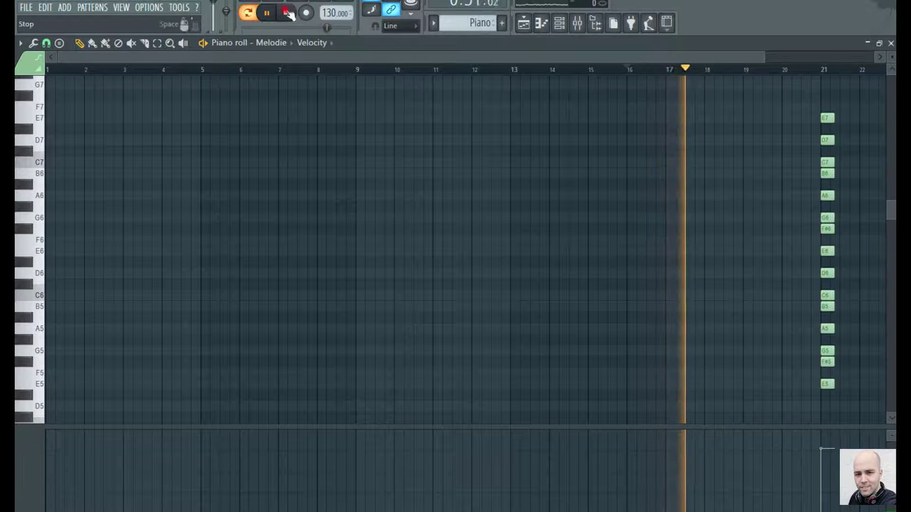
pyautogui.click(286, 14)
pyautogui.moveTo(764, 57); pyautogui.dragTo(832, 66)
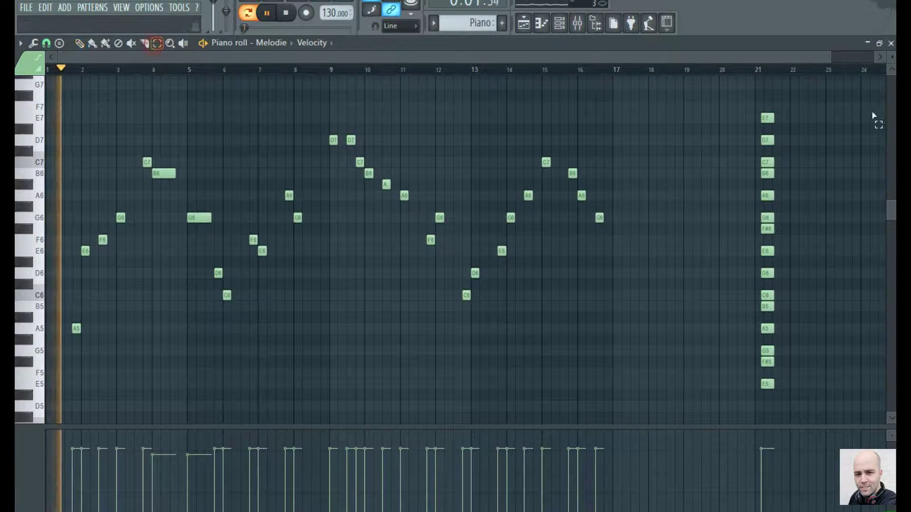
pyautogui.moveTo(769, 138); pyautogui.dragTo(21, 128)
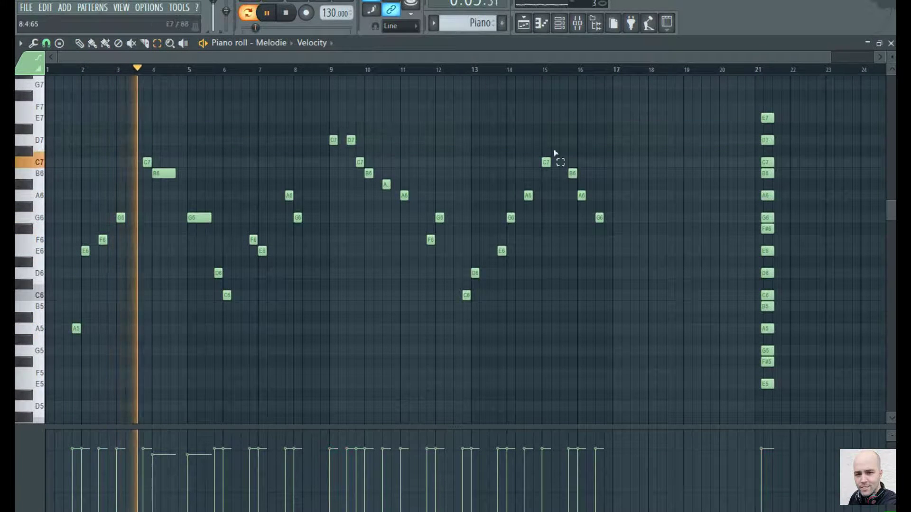
pyautogui.click(26, 153)
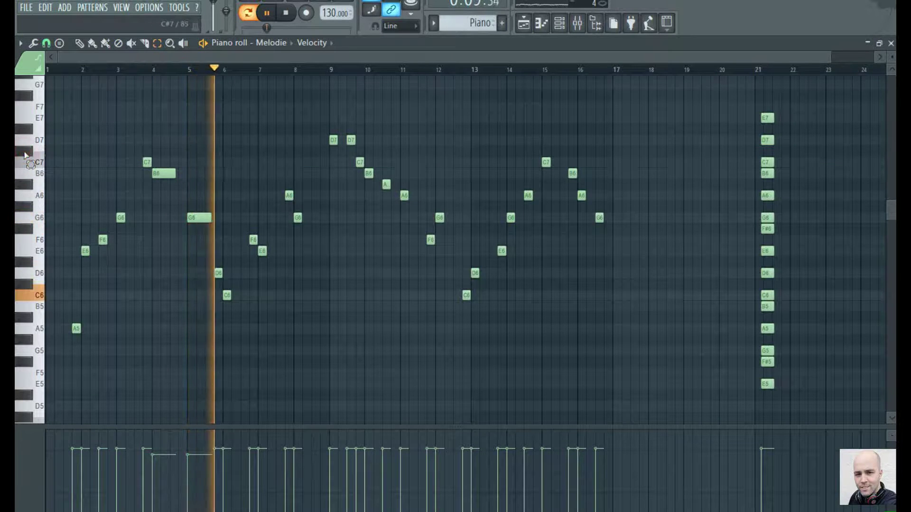
pyautogui.click(28, 185)
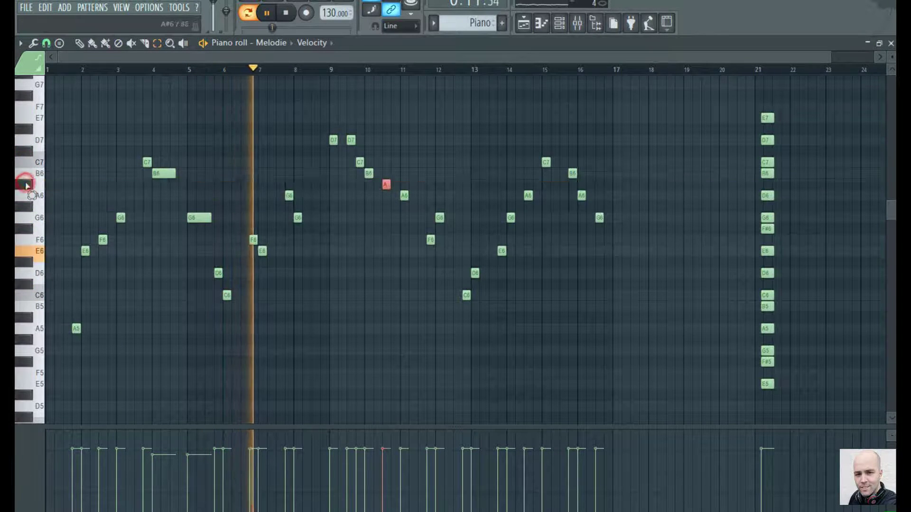
pyautogui.click(79, 43)
pyautogui.click(386, 185)
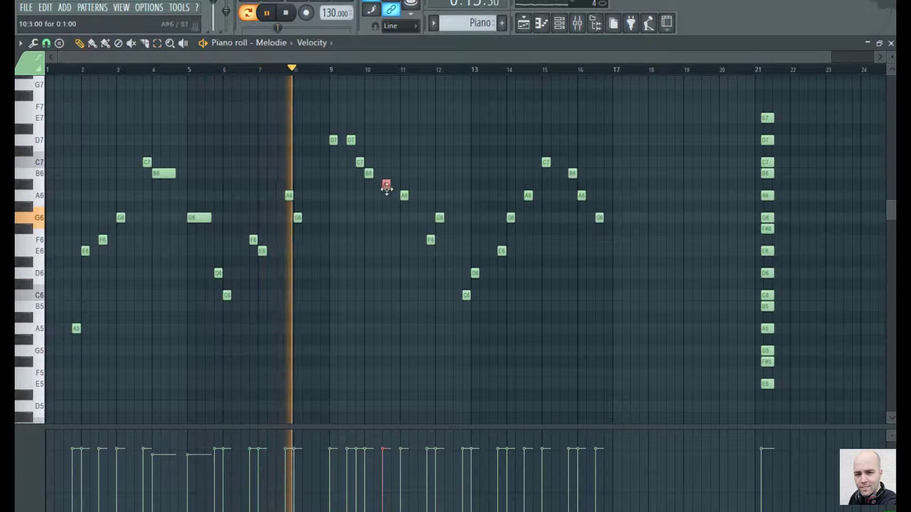
pyautogui.moveTo(386, 185); pyautogui.dragTo(386, 162)
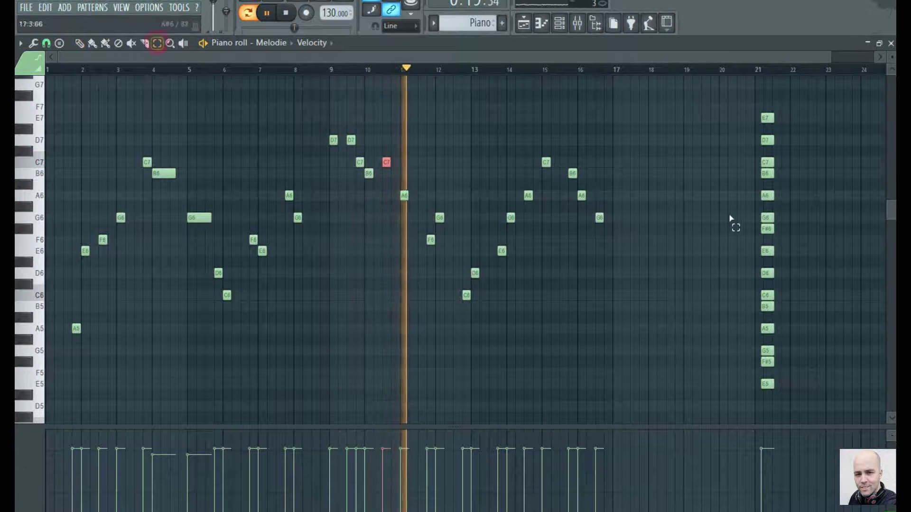
# Check the key rows from A#6 down to E6 against the guide and move the three off-scale F6 notes up to A6
pyautogui.click(759, 186)
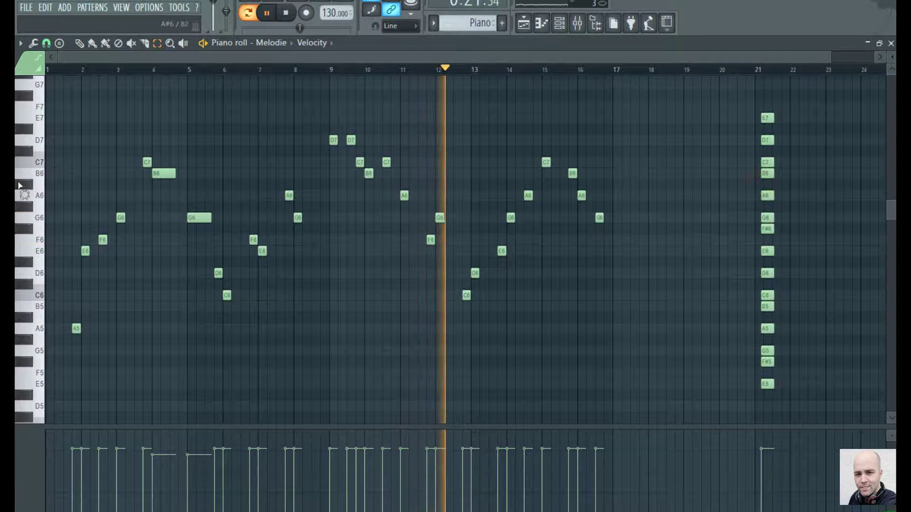
pyautogui.click(24, 186)
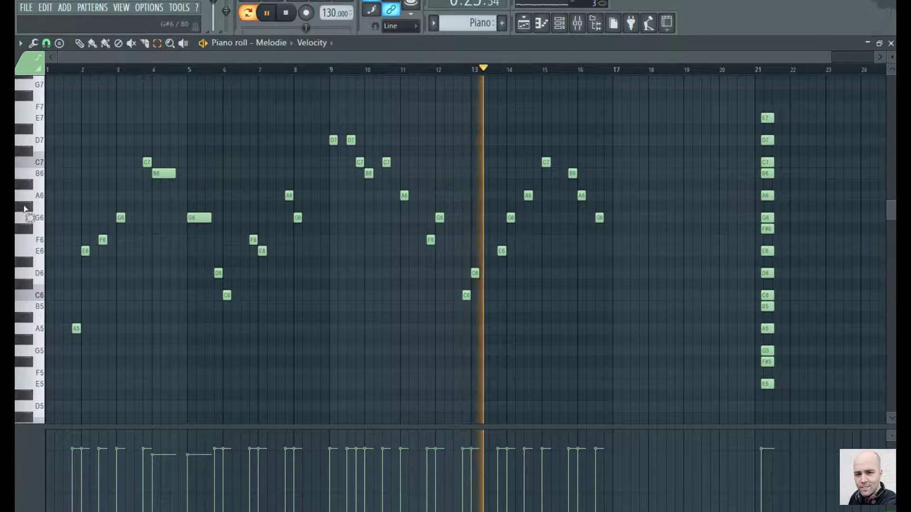
pyautogui.click(23, 207)
pyautogui.click(24, 207)
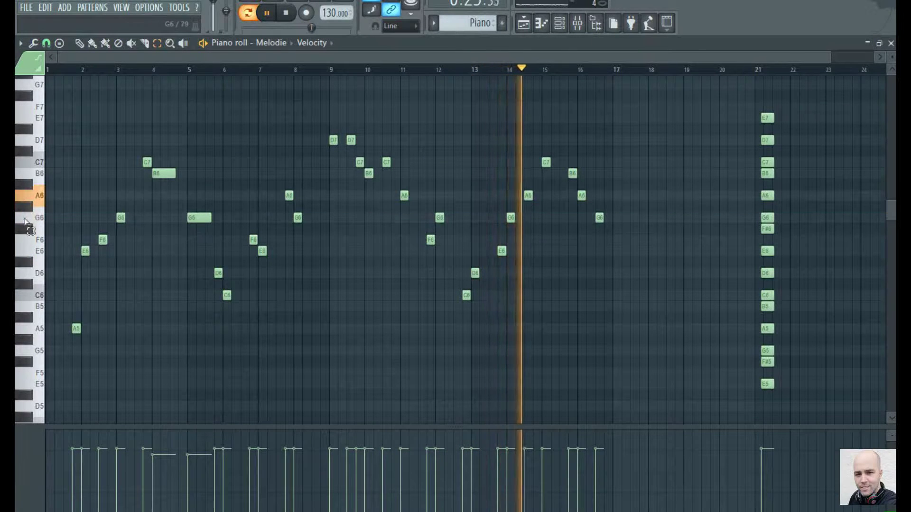
pyautogui.doubleClick(27, 218)
pyautogui.doubleClick(27, 229)
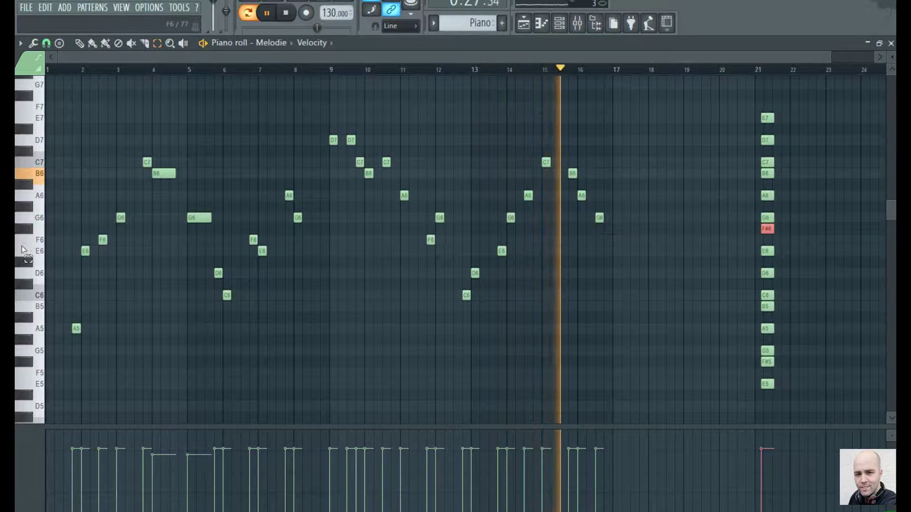
pyautogui.doubleClick(27, 250)
pyautogui.doubleClick(25, 241)
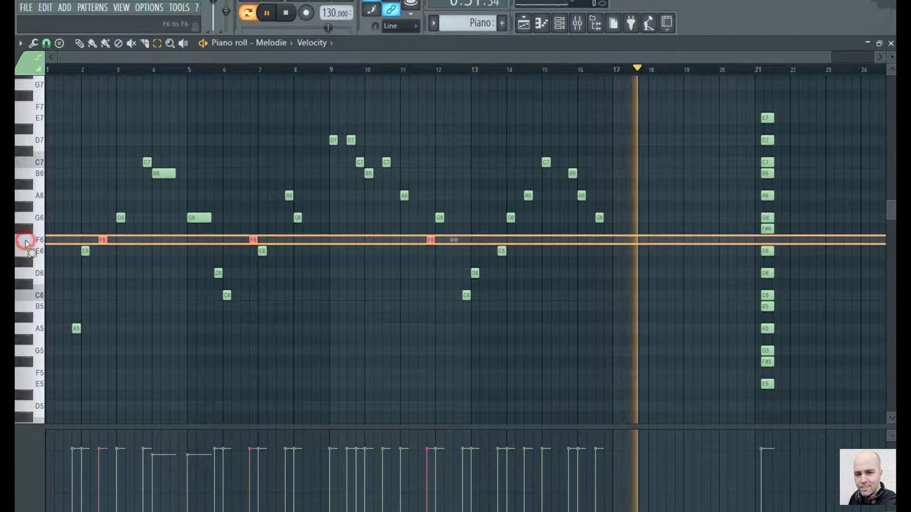
pyautogui.click(79, 43)
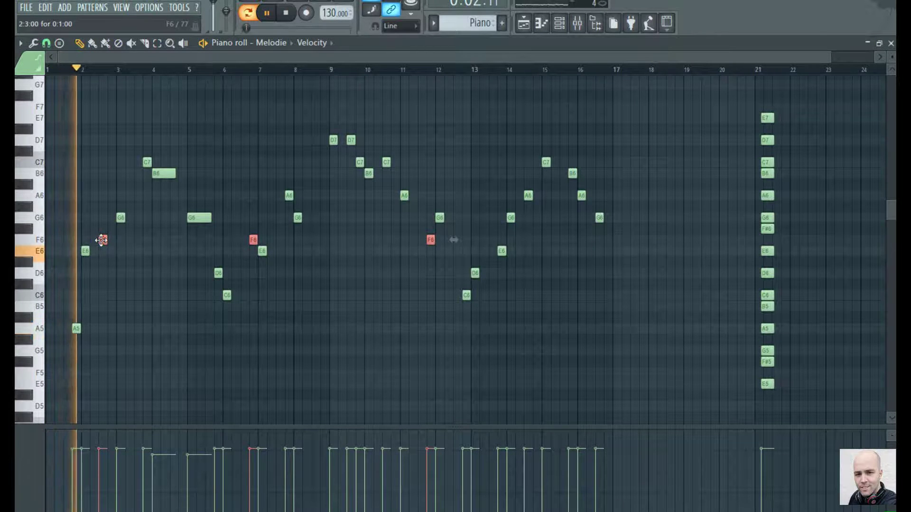
pyautogui.click(103, 196)
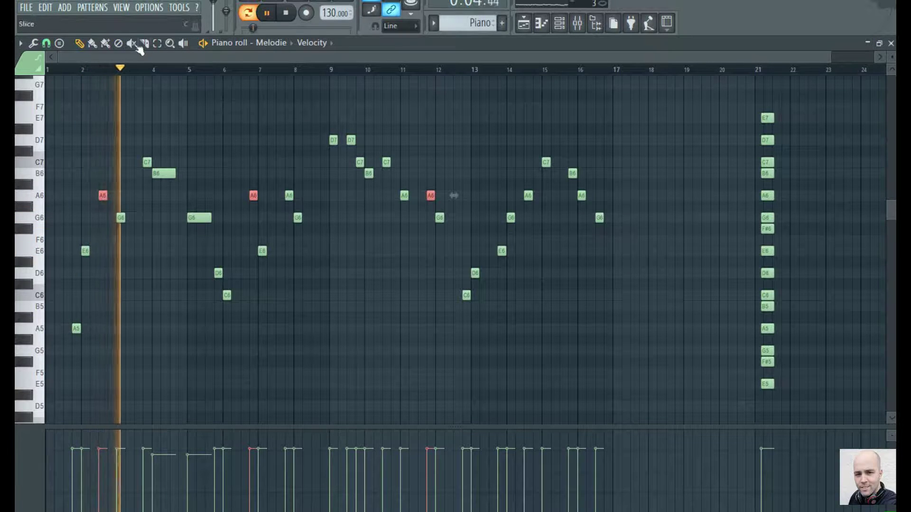
# Check the off-scale key rows F6, C#6, A#5 and G#5 for any remaining melody notes outside the scale
pyautogui.click(158, 46)
pyautogui.click(143, 247)
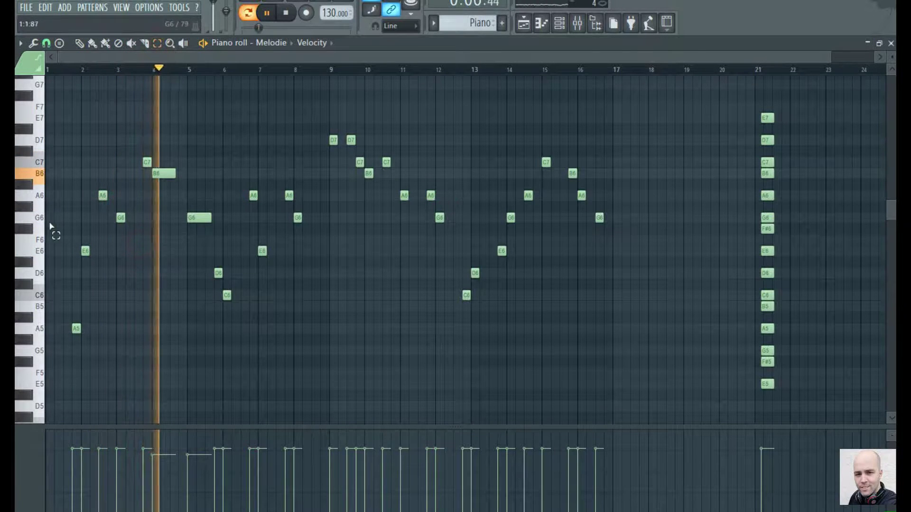
pyautogui.click(26, 231)
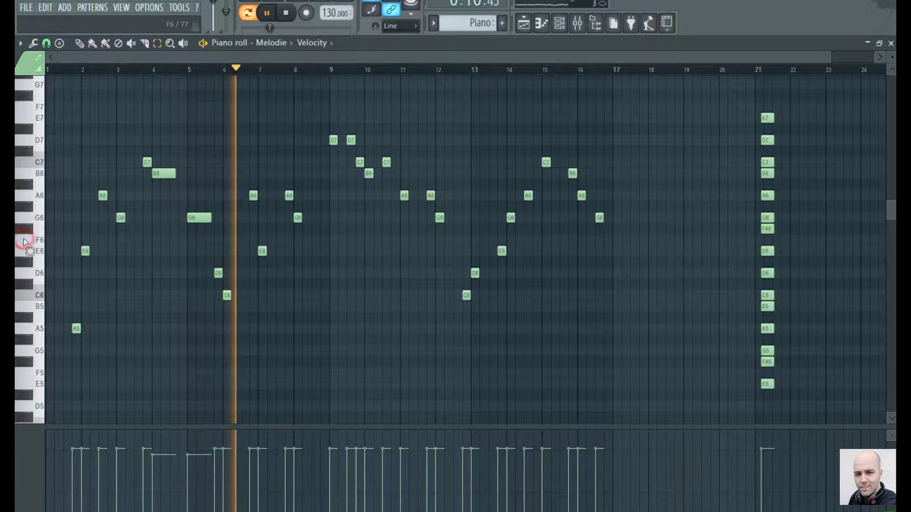
pyautogui.click(24, 239)
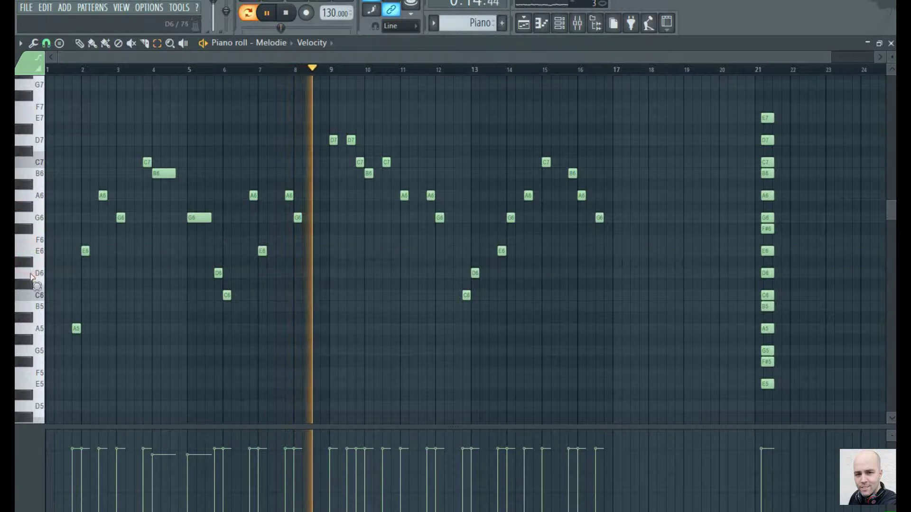
pyautogui.click(29, 276)
pyautogui.keyDown('ctrl'); pyautogui.click(29, 286); pyautogui.keyUp('ctrl')
pyautogui.keyDown('ctrl'); pyautogui.click(29, 286); pyautogui.keyUp('ctrl')
pyautogui.keyDown('ctrl'); pyautogui.click(30, 287); pyautogui.keyUp('ctrl')
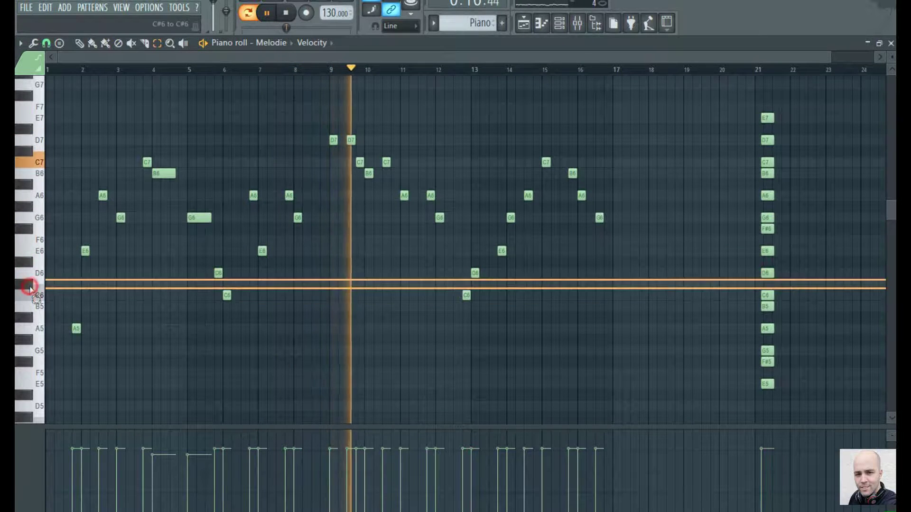
pyautogui.keyDown('ctrl'); pyautogui.click(30, 287); pyautogui.keyUp('ctrl')
pyautogui.keyDown('ctrl'); pyautogui.click(28, 314); pyautogui.keyUp('ctrl')
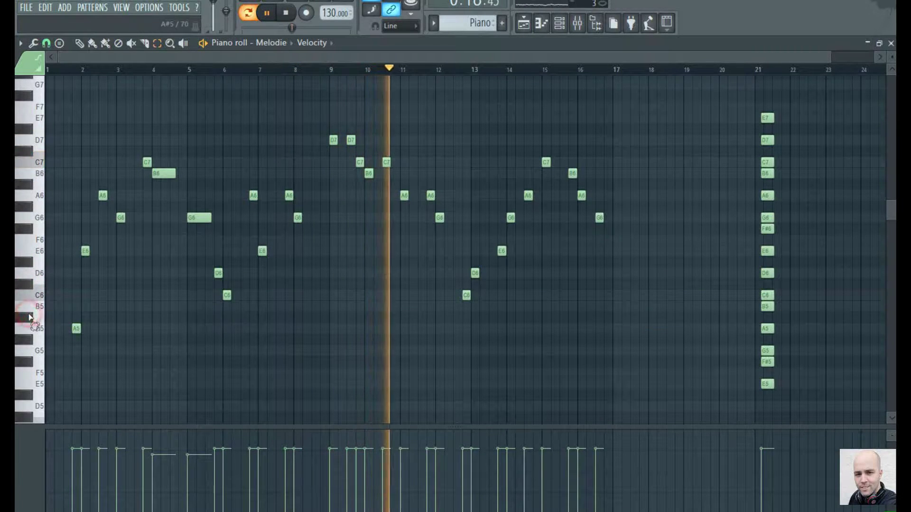
pyautogui.keyDown('ctrl'); pyautogui.click(28, 314); pyautogui.keyUp('ctrl')
pyautogui.click(26, 340)
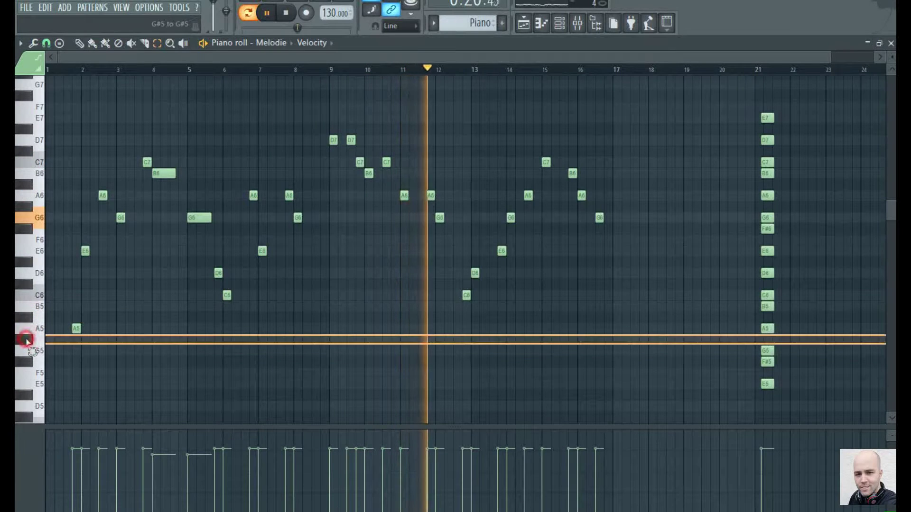
pyautogui.keyDown('ctrl'); pyautogui.click(27, 341); pyautogui.keyUp('ctrl')
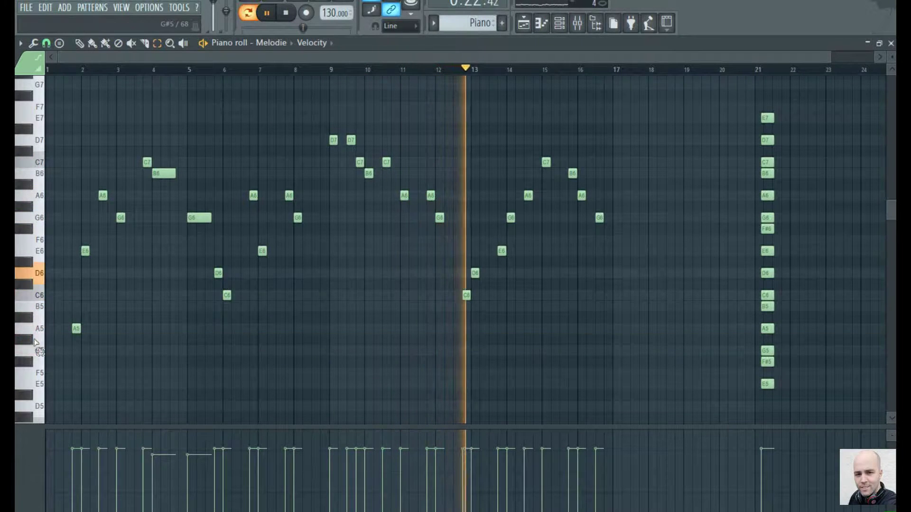
# Raise the A5 note in bar 1 and the C6 notes in bars 6 and 12 by one octave
pyautogui.moveTo(133, 352); pyautogui.dragTo(63, 331)
pyautogui.hotkey('ctrl', 'Up')
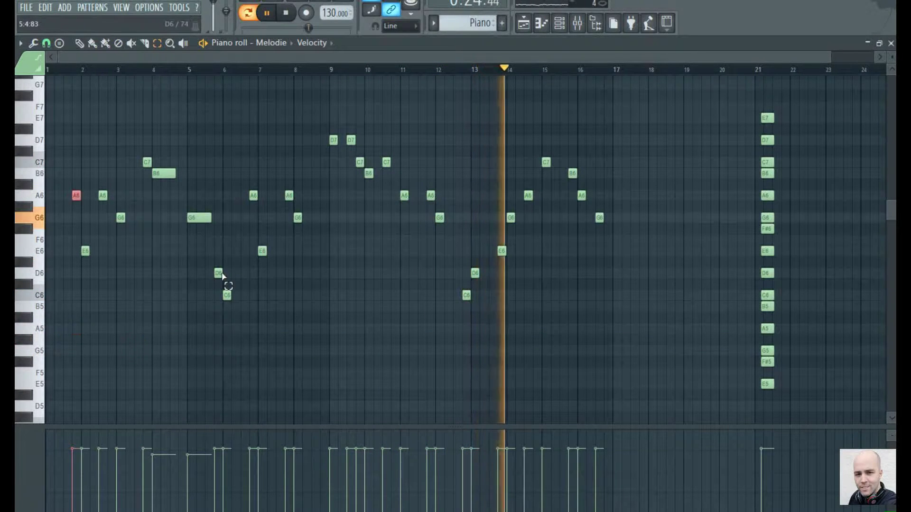
pyautogui.click(289, 336)
pyautogui.moveTo(491, 312); pyautogui.dragTo(217, 298)
pyautogui.hotkey('ctrl', 'Up')
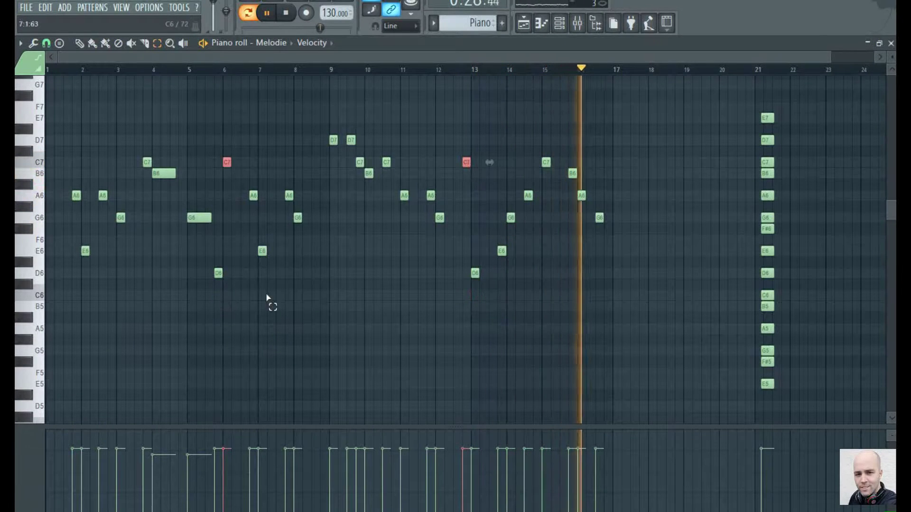
# Lower the C7 notes in bars 9 and 10 and the A6 note in bar 2 by one octave
pyautogui.moveTo(405, 151); pyautogui.dragTo(361, 163)
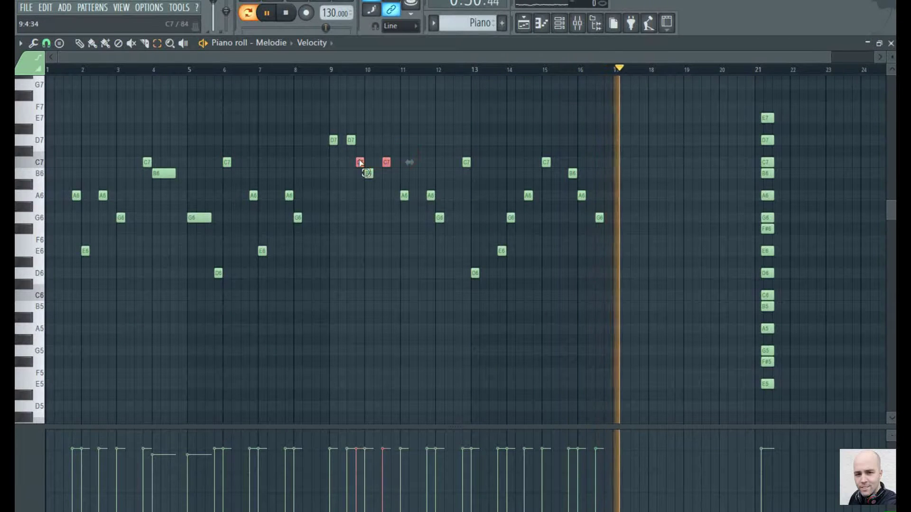
pyautogui.hotkey('ctrl', 'Down')
pyautogui.scroll(5, 187, 280)
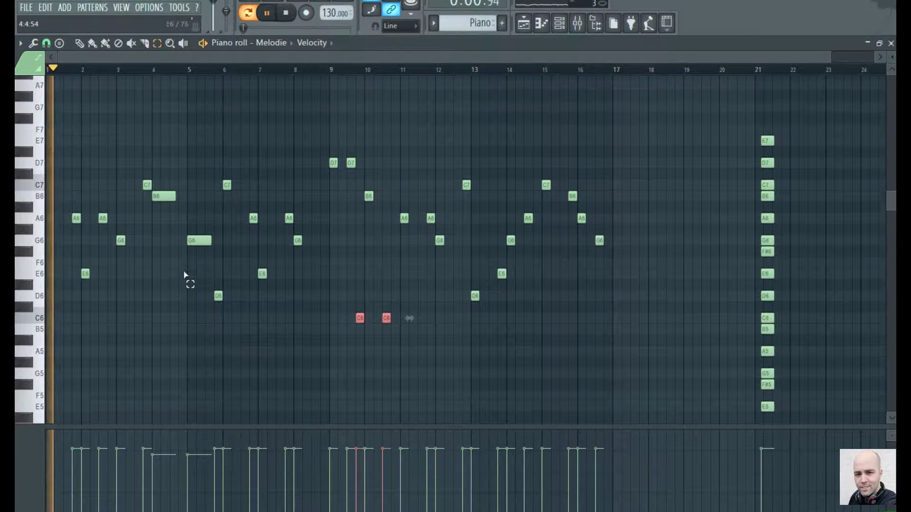
pyautogui.scroll(-3, 401, 242)
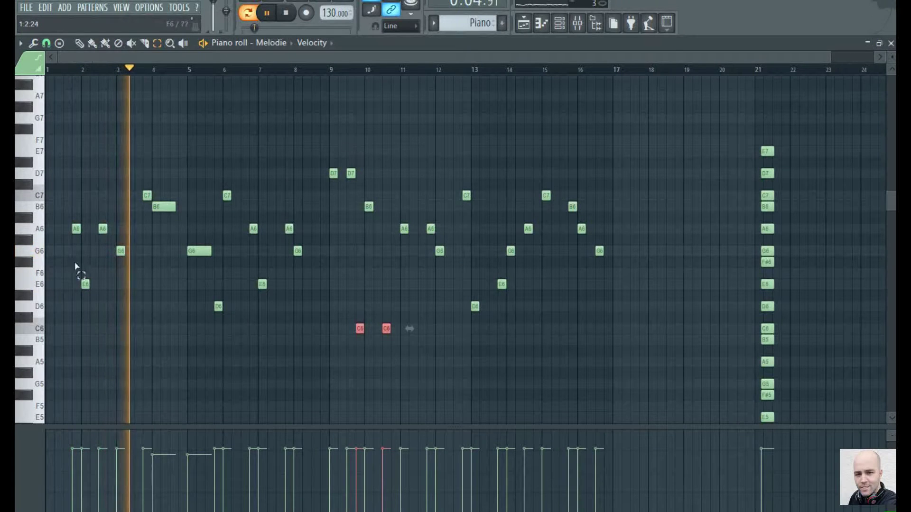
pyautogui.moveTo(95, 218); pyautogui.dragTo(107, 230)
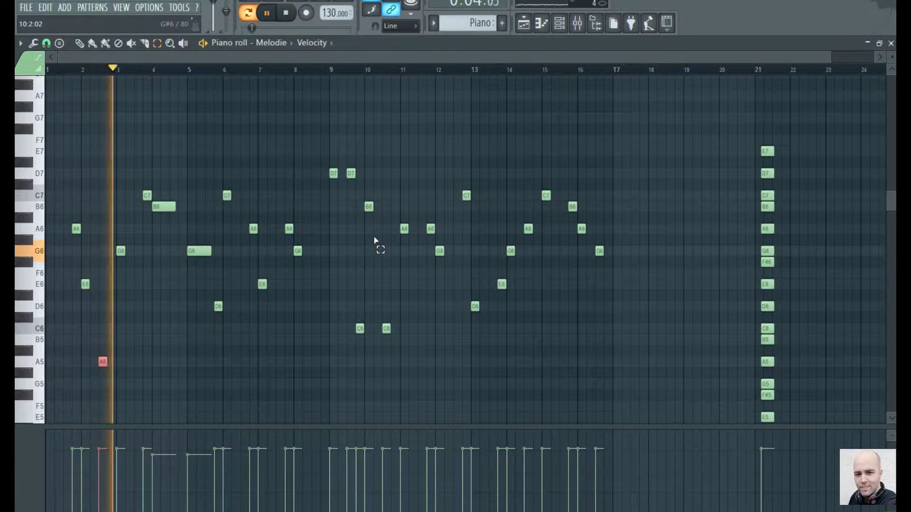
pyautogui.moveTo(134, 236); pyautogui.dragTo(118, 255)
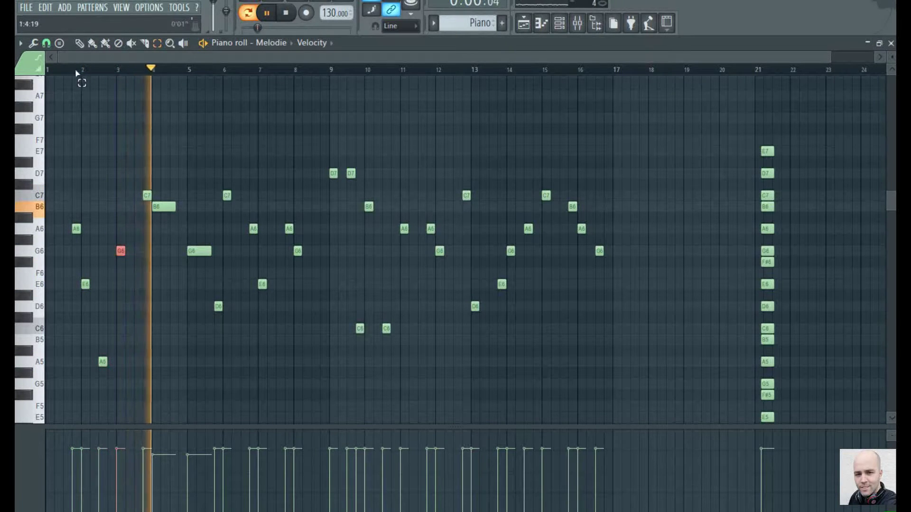